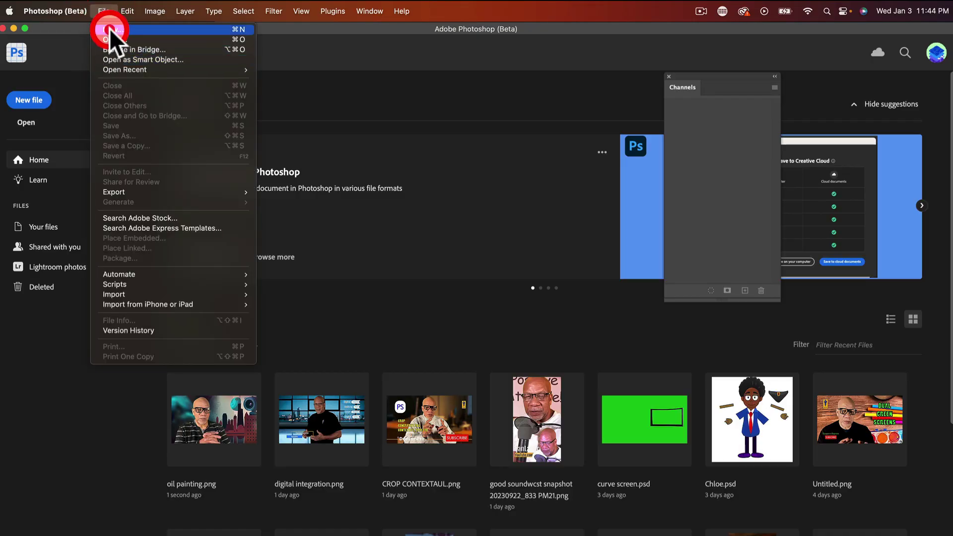
Step: Create a blank Untitled-1 document from the Web Large 1920×1080 preset
click(109, 29)
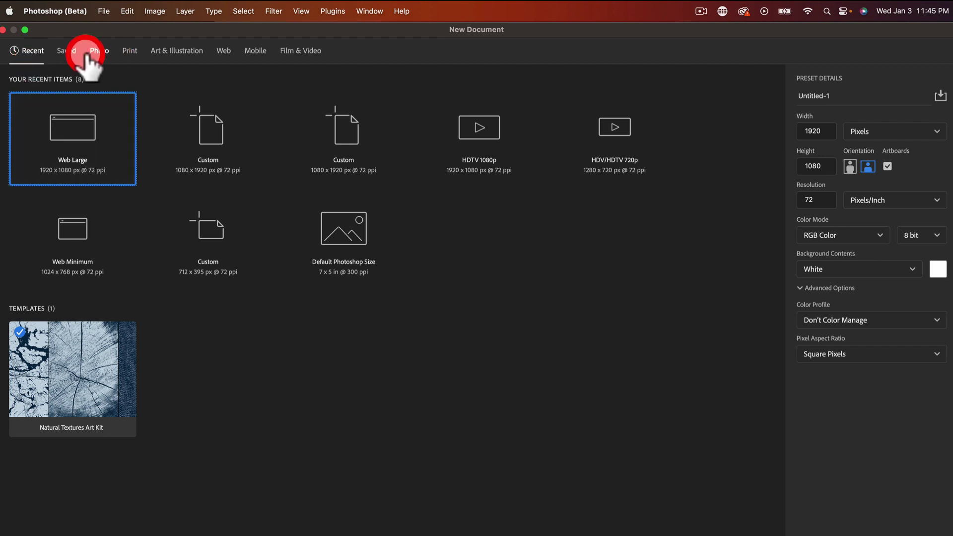
click(225, 51)
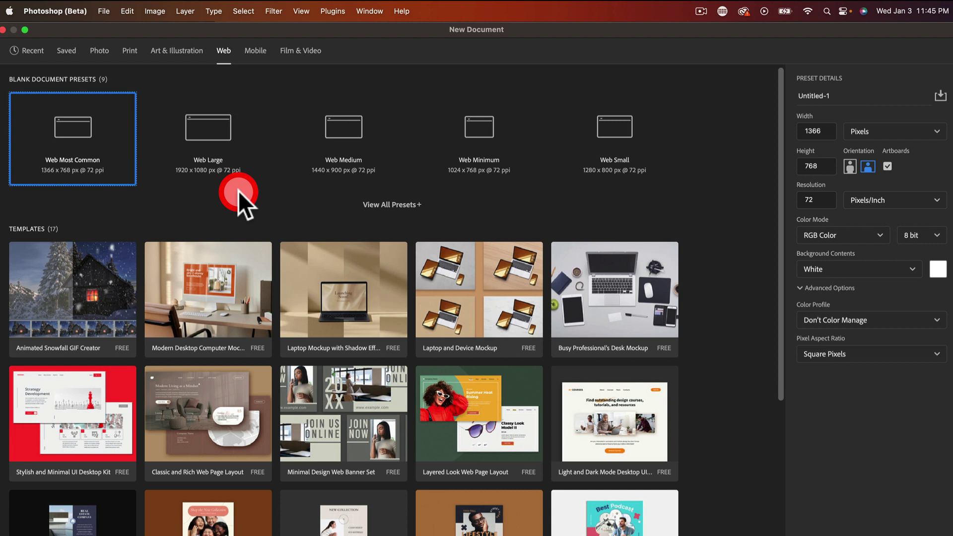
click(215, 132)
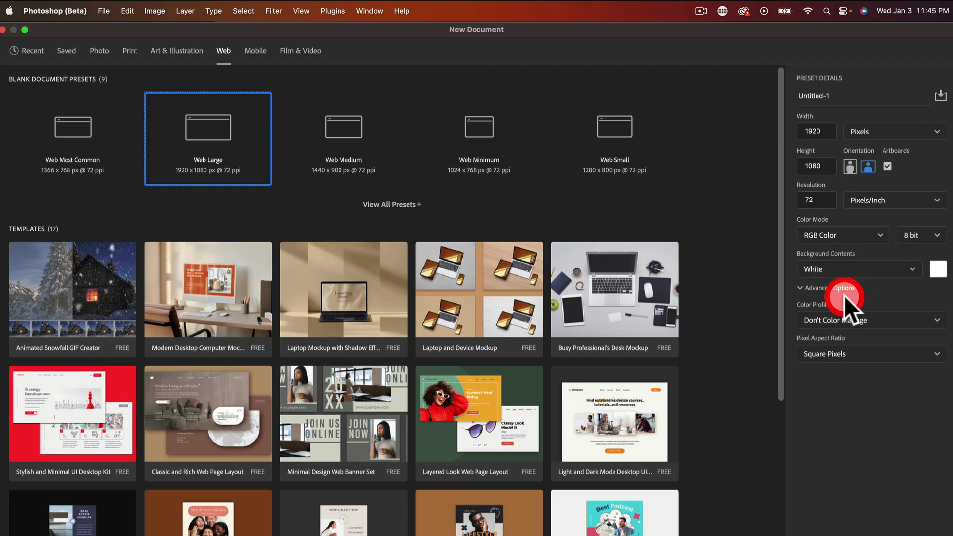
key(Return)
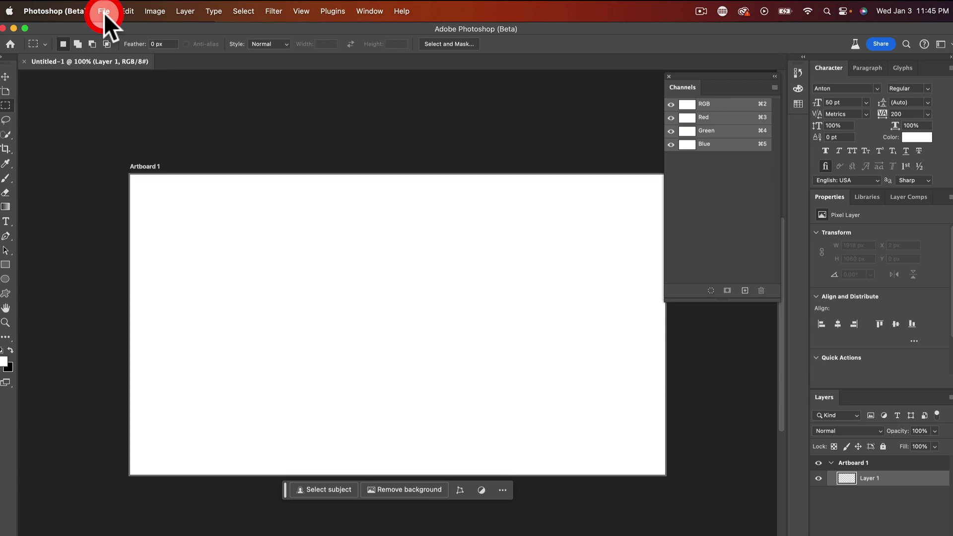
Step: In the Open dialog, scroll the file grid down and select oil painting.png
click(103, 13)
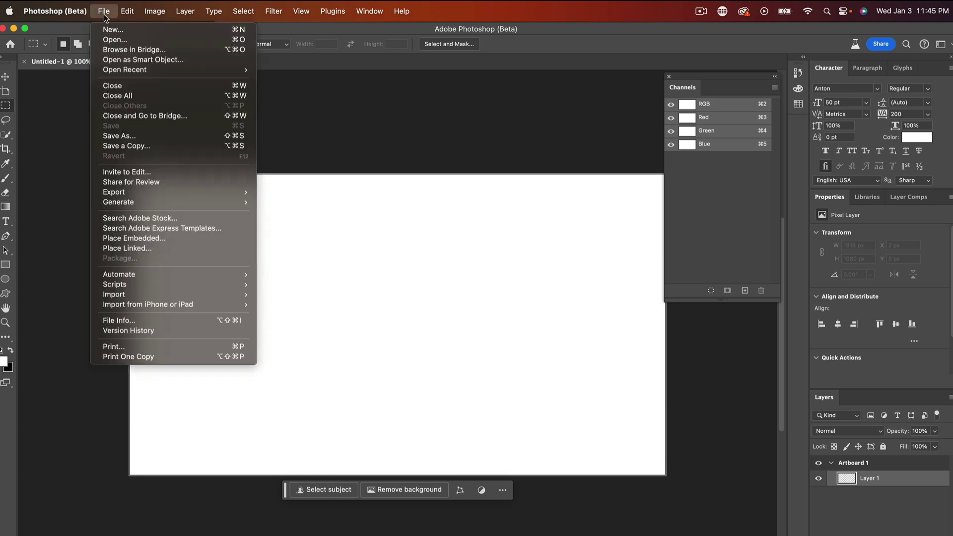
click(111, 39)
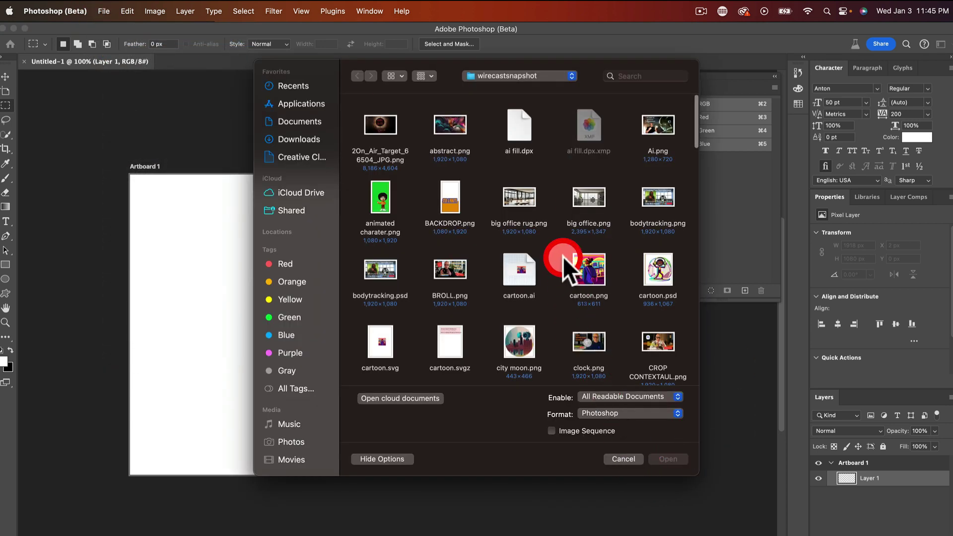
scroll(608, 300, down, 15)
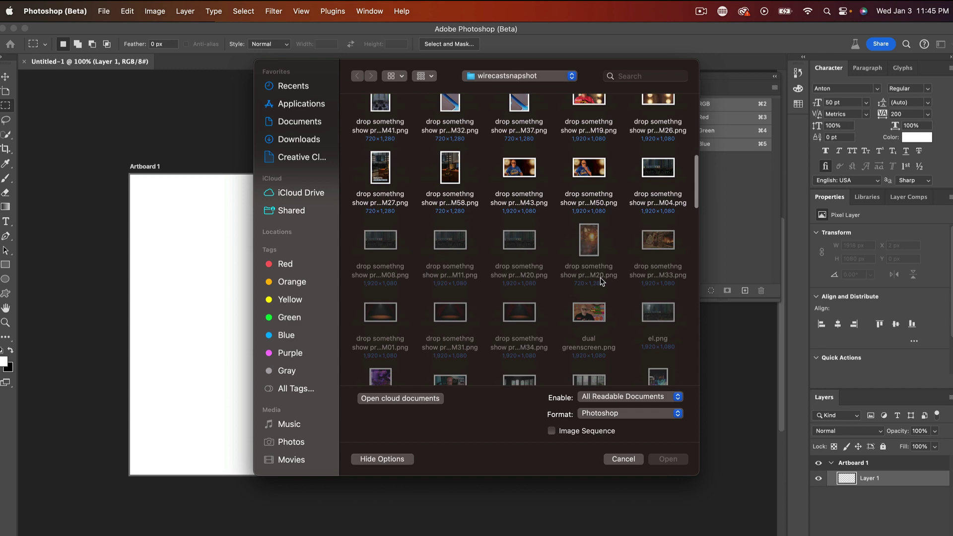
scroll(583, 273, down, 5)
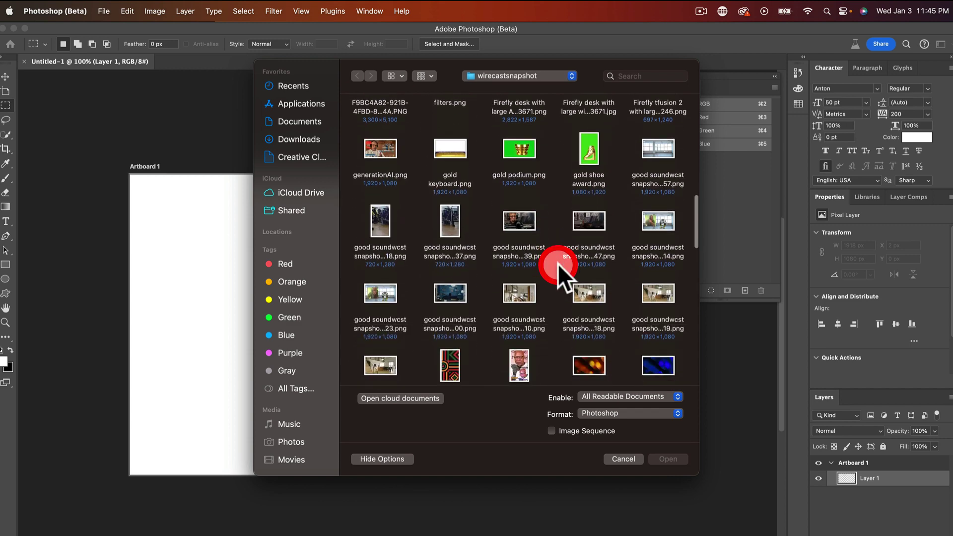
scroll(558, 269, down, 10)
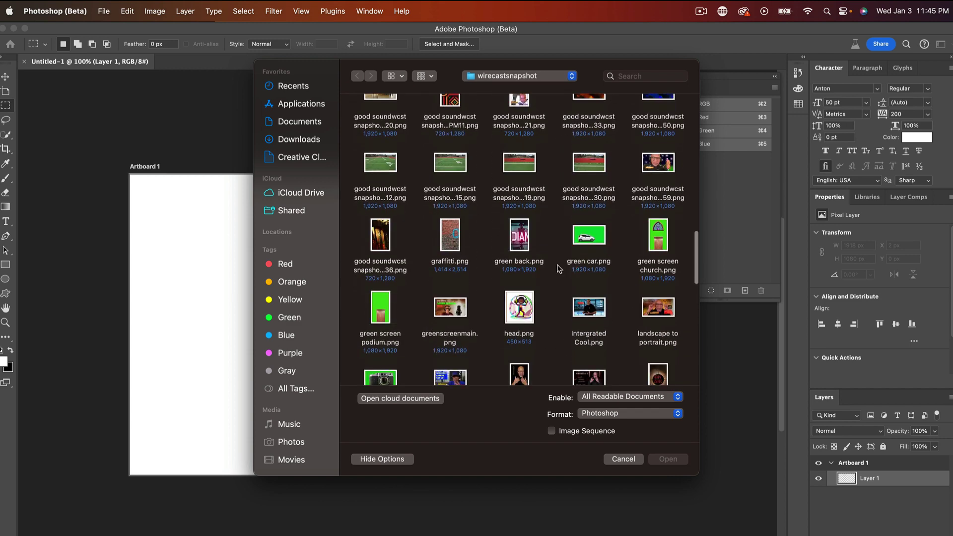
scroll(558, 268, down, 7)
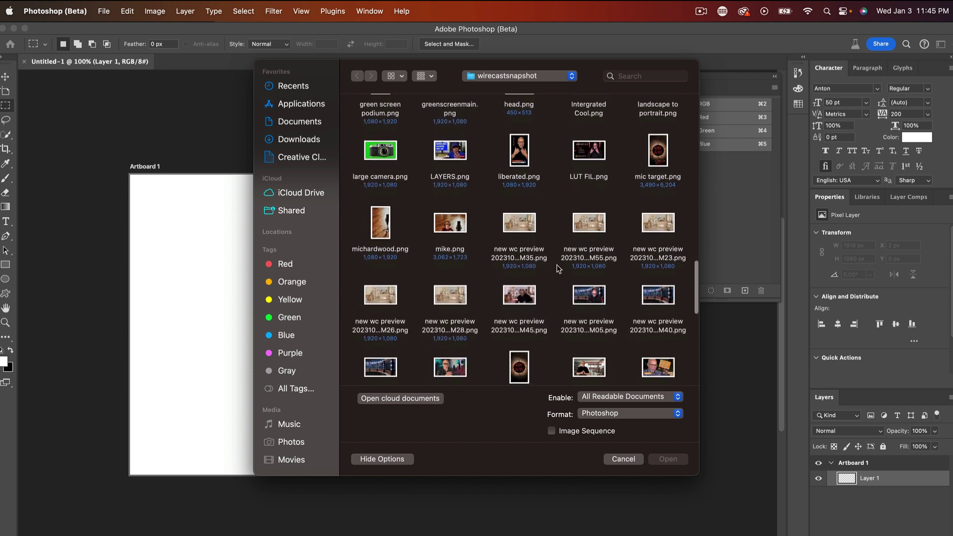
scroll(558, 268, down, 5)
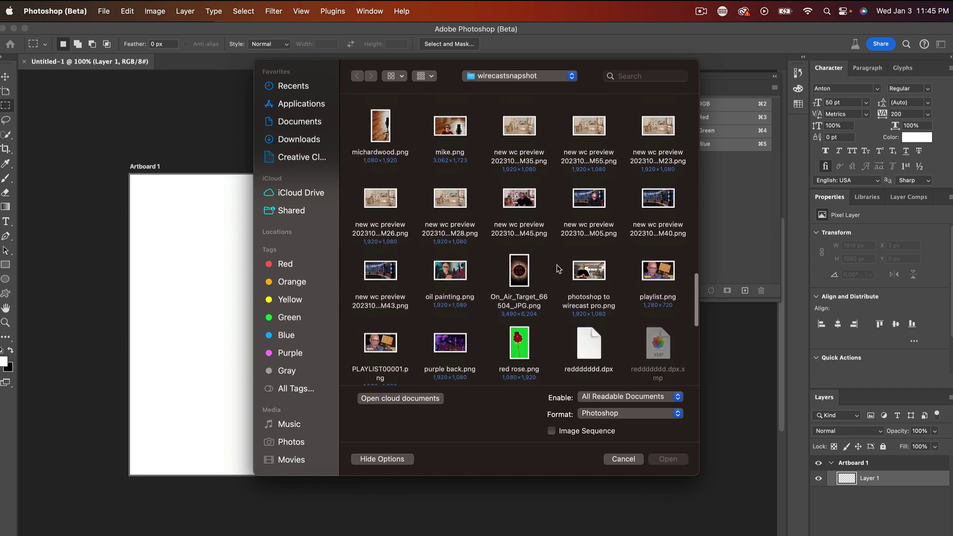
click(451, 268)
Step: Open oil painting.png and select the entire image with the Rectangular Marquee
click(669, 459)
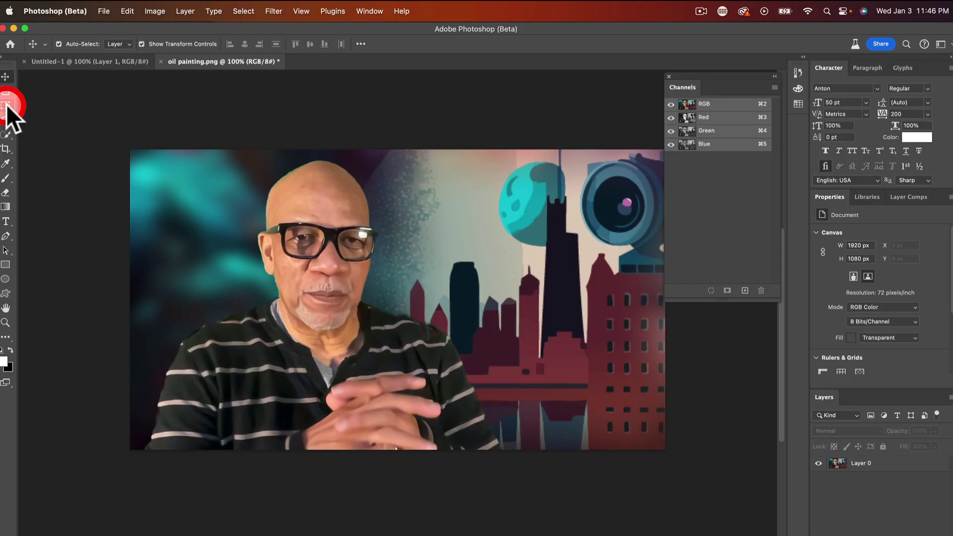
click(6, 105)
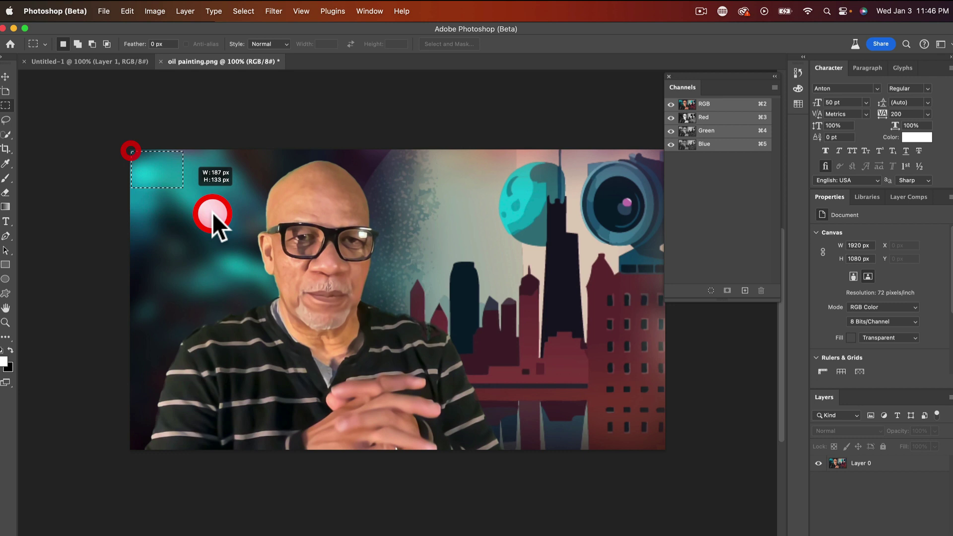
drag(213, 213, 695, 455)
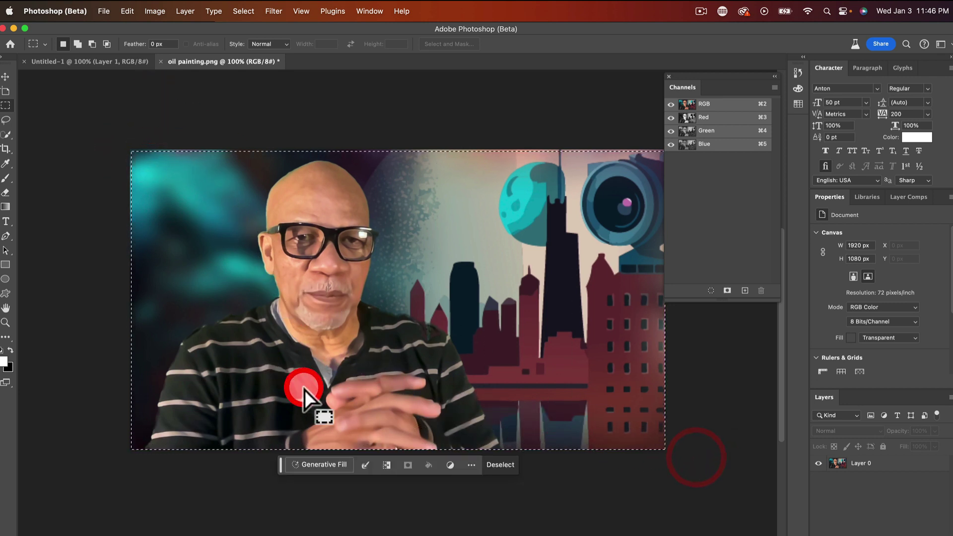
Step: Generative Fill the selection with 'oil painting', compare variations, and keep variation 1 of 3
click(317, 462)
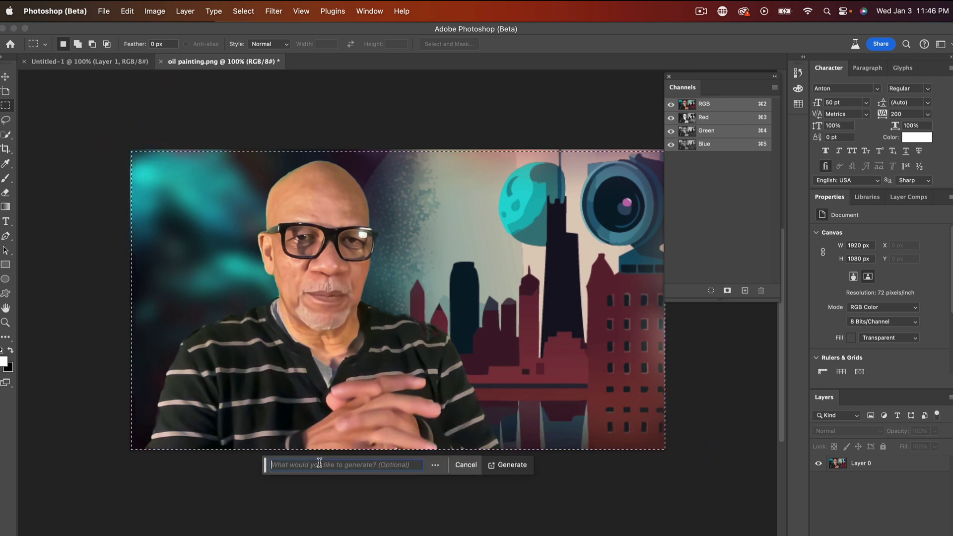
click(319, 462)
text(oi)
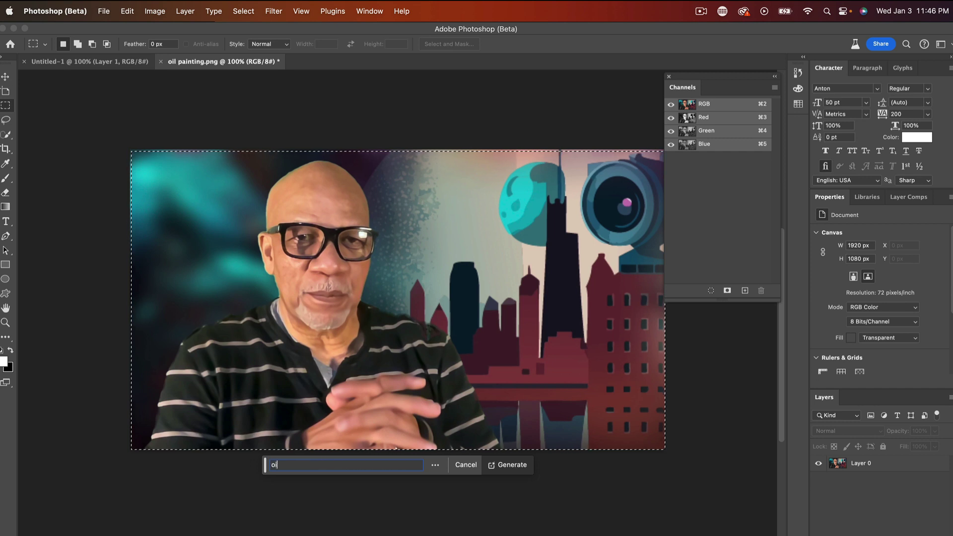
text(l pai)
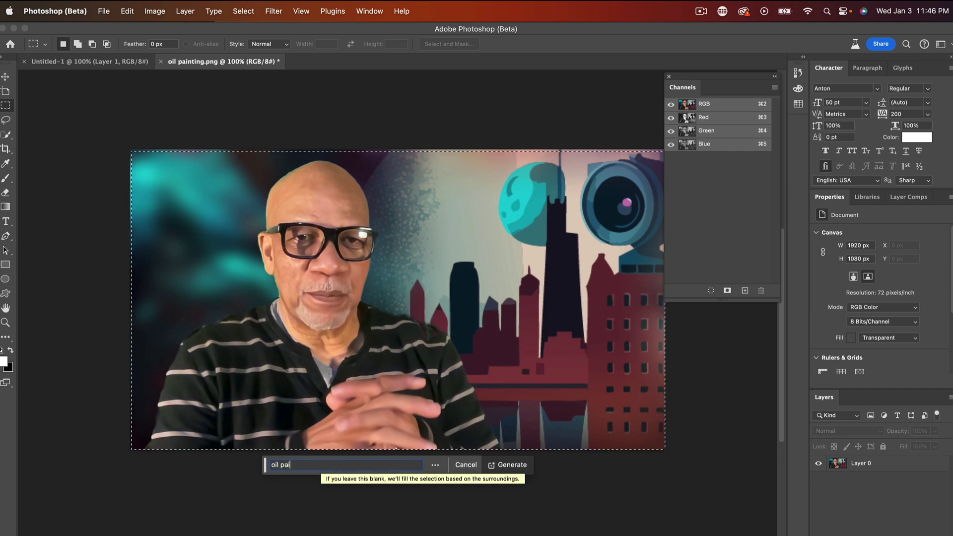
text(nting)
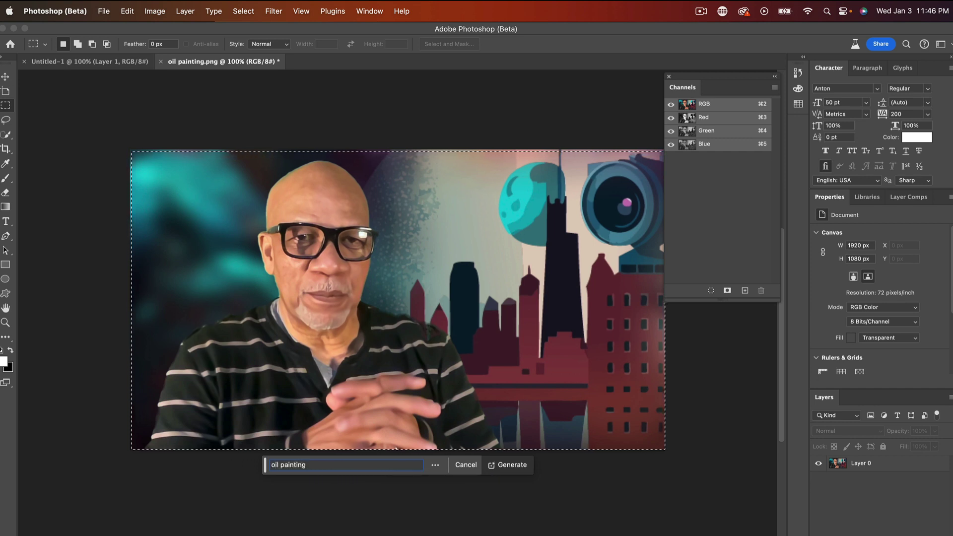
key(Return)
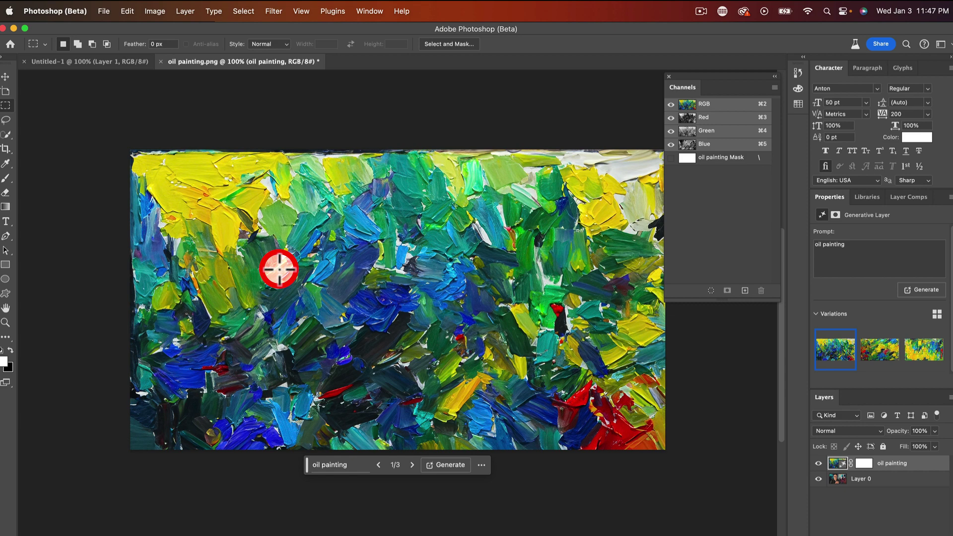
click(880, 350)
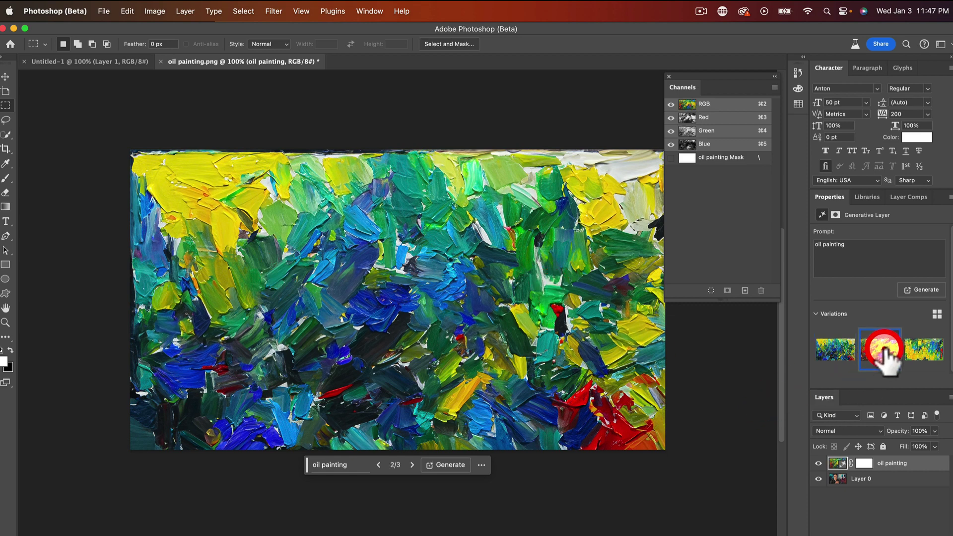
click(921, 350)
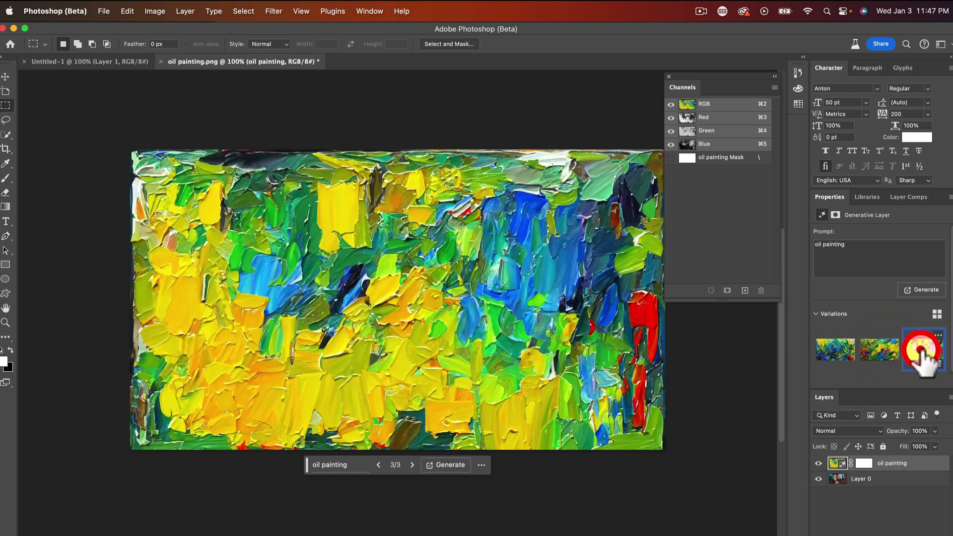
click(835, 351)
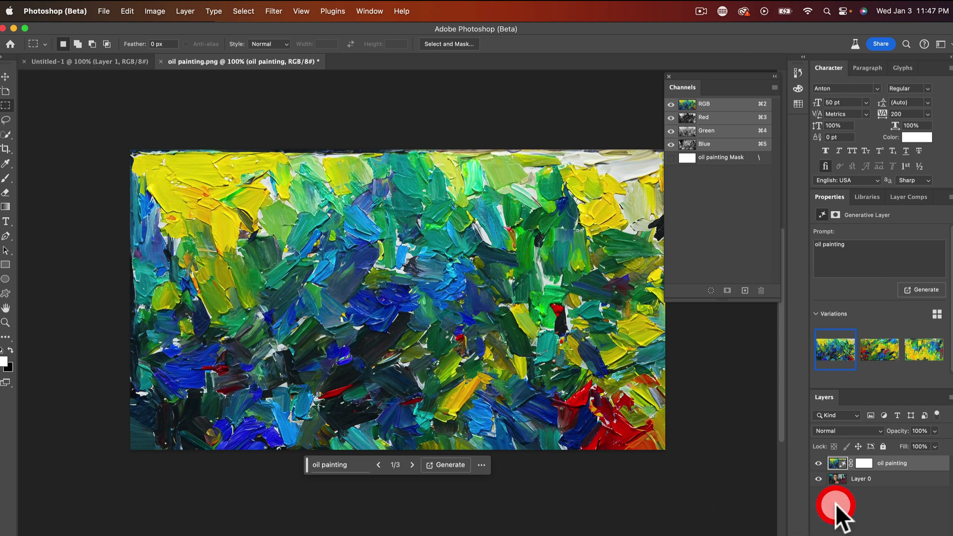
Step: Undo the Generative Fill to restore the original portrait
click(127, 11)
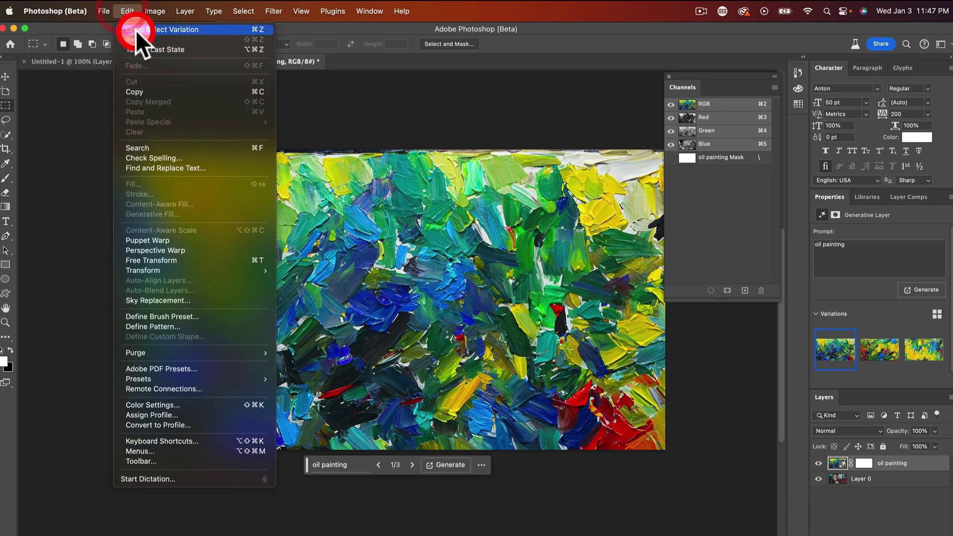
click(128, 11)
click(127, 11)
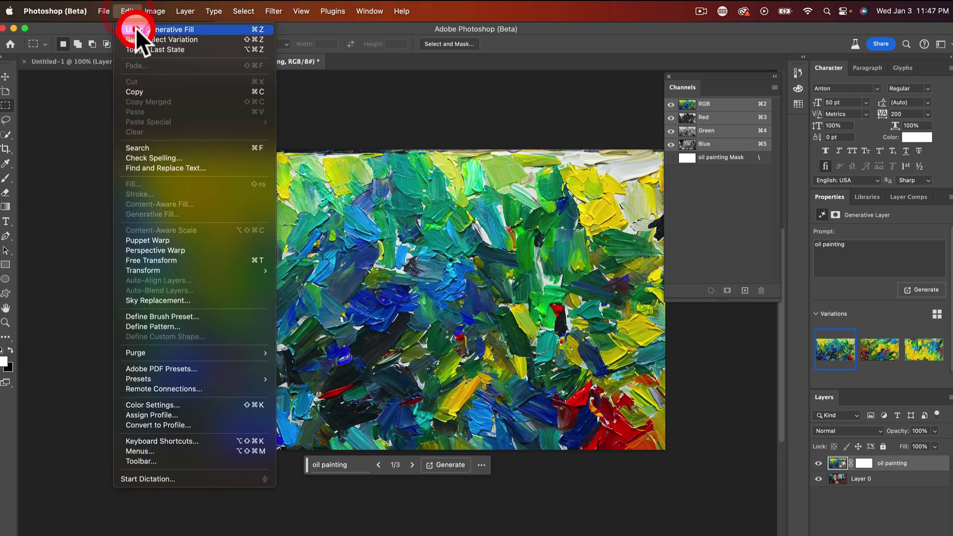
click(136, 28)
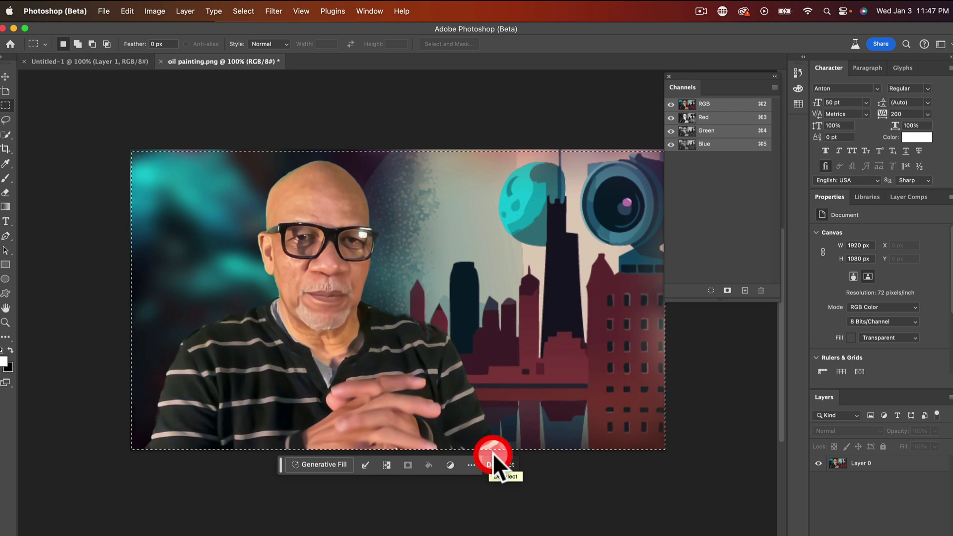
Step: Toggle the Channels panel off and back on from the Window menu
click(368, 11)
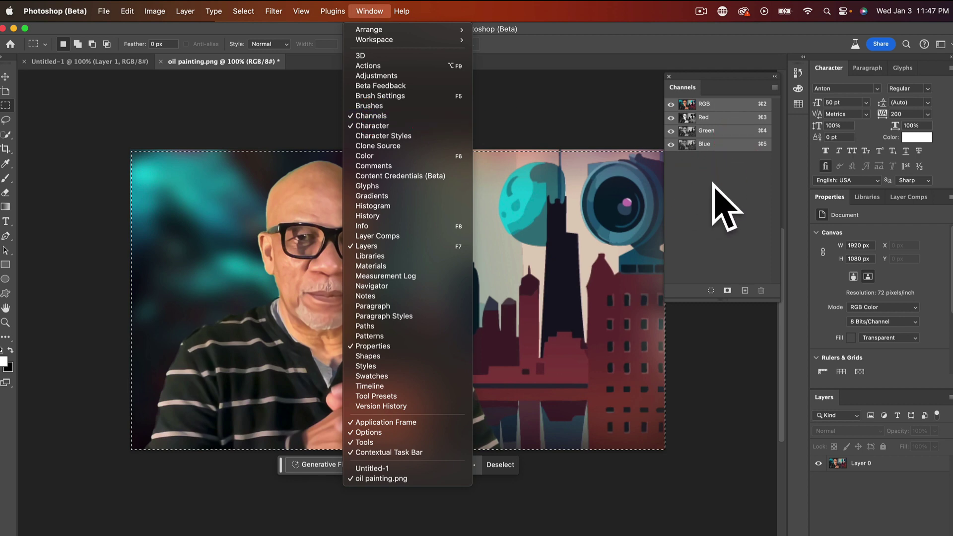
click(370, 115)
click(367, 12)
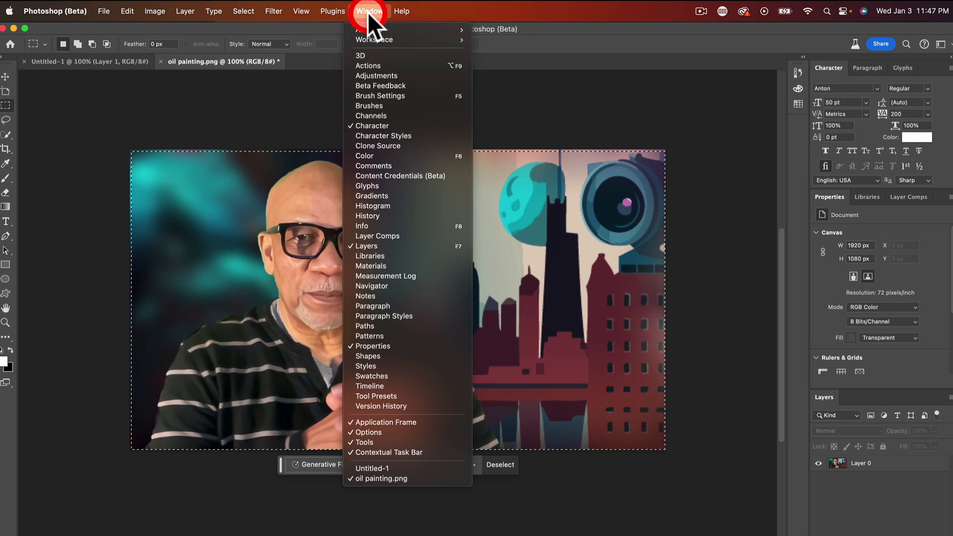
click(378, 115)
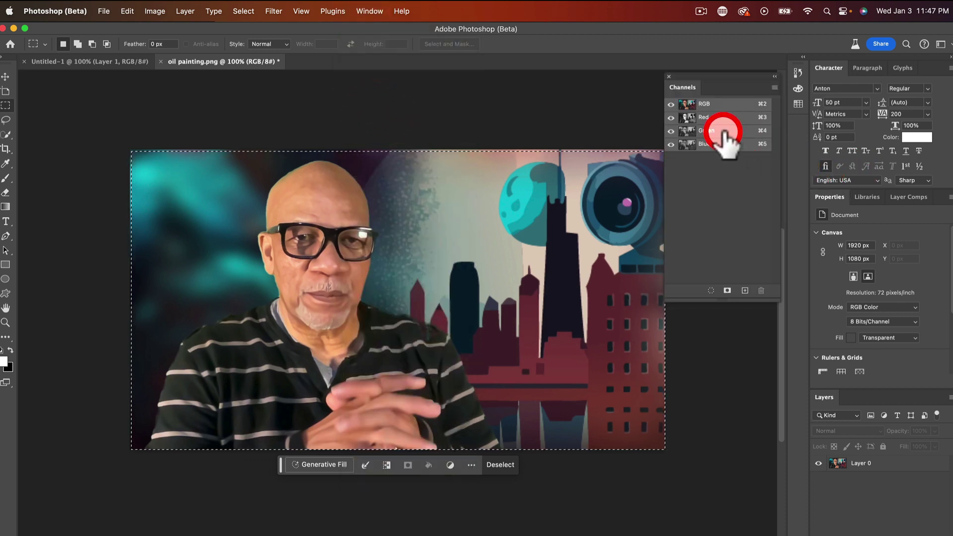
Step: Add a new Alpha 1 channel, make it active, and set the foreground to white
click(744, 291)
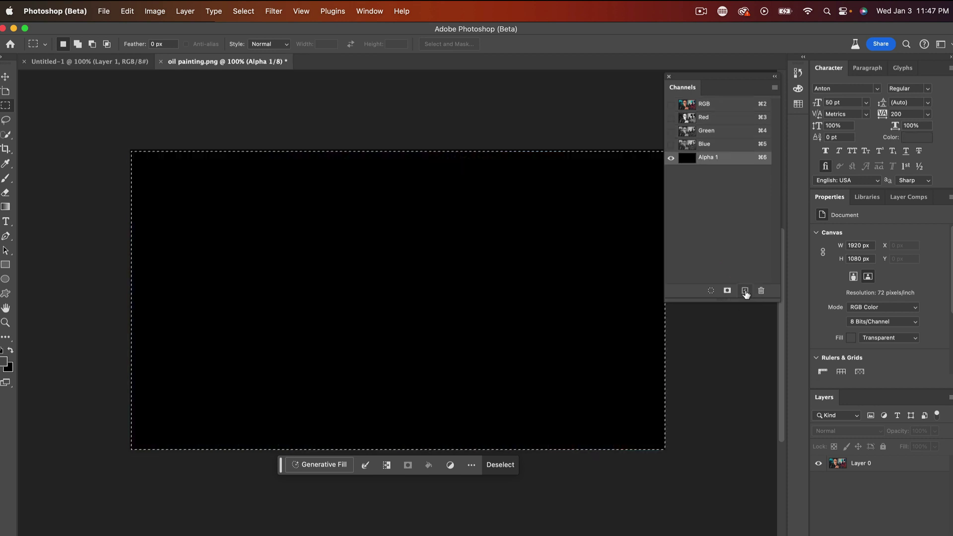
click(685, 157)
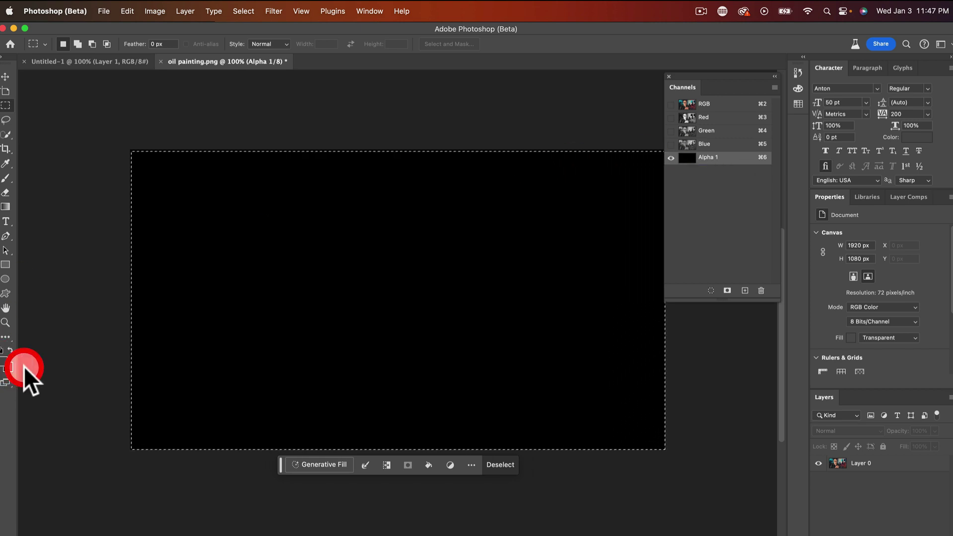
click(303, 312)
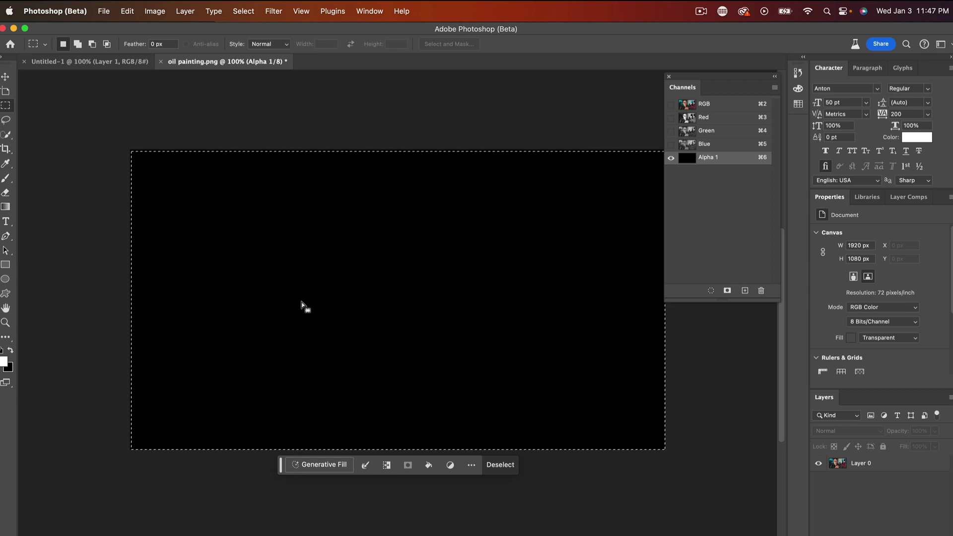
click(16, 368)
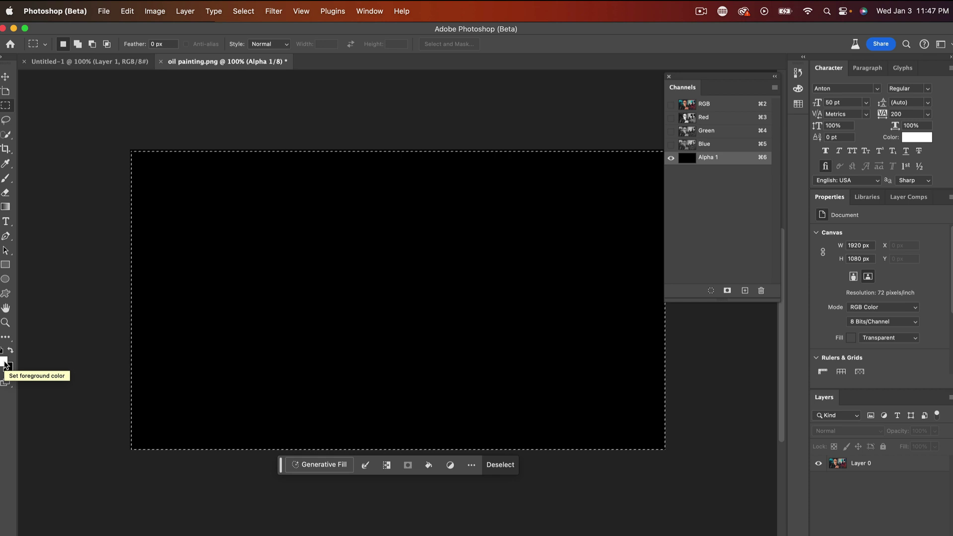
Step: Set the foreground colour to grey #595959 with brightness 35
click(4, 363)
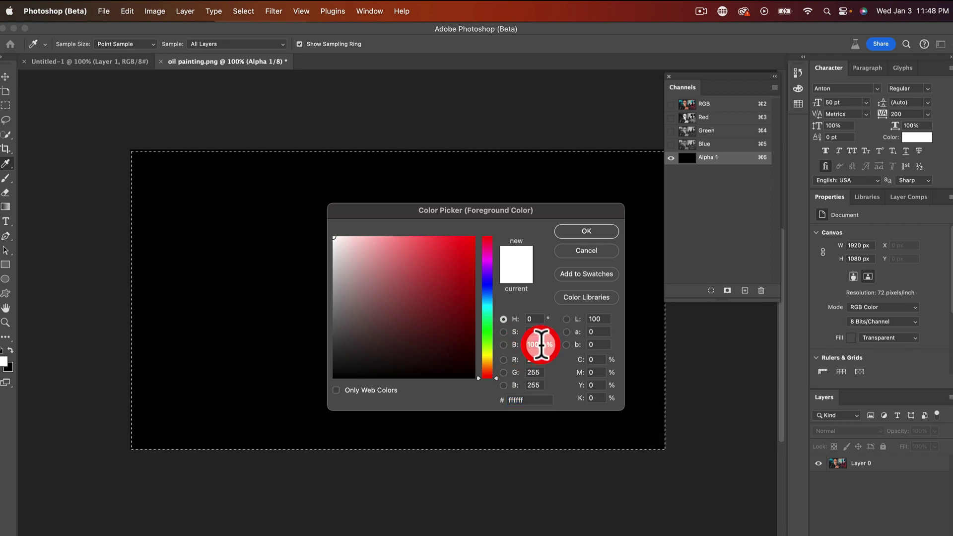
drag(540, 344, 516, 344)
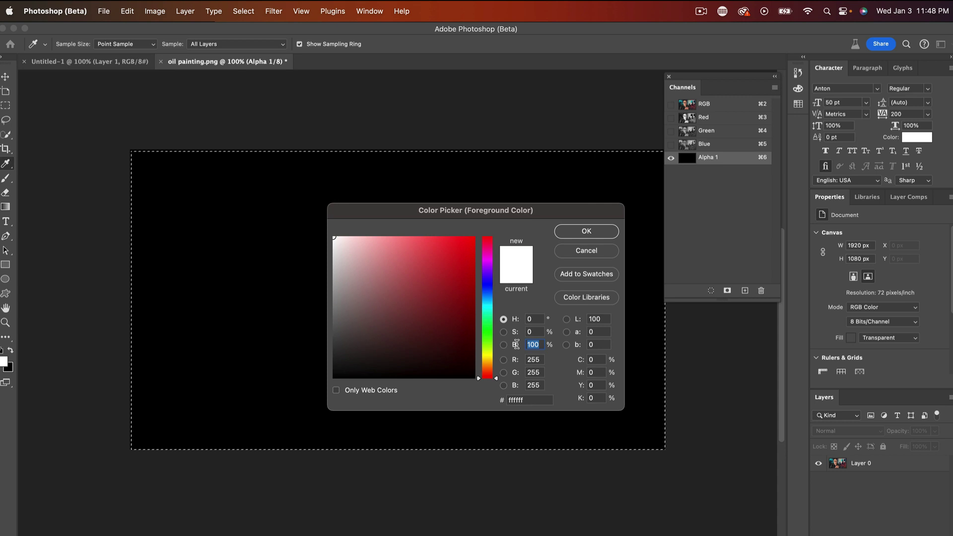
text(35)
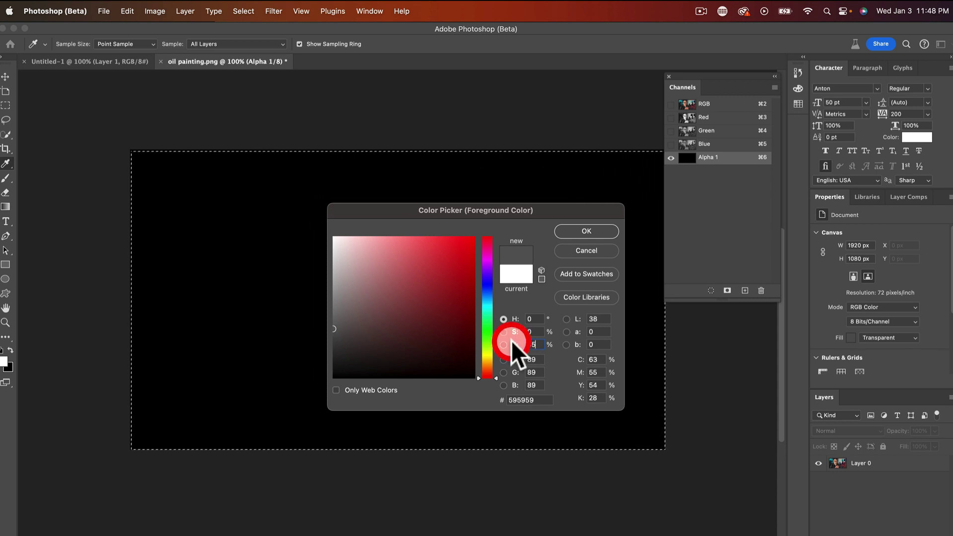
click(588, 232)
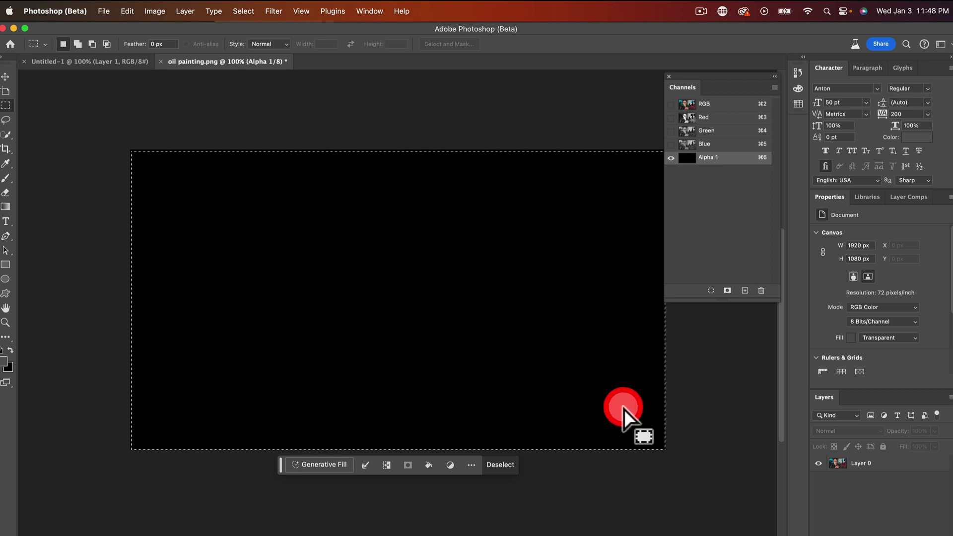
Step: Fill the Alpha 1 channel with the grey foreground colour at 100% opacity
click(127, 11)
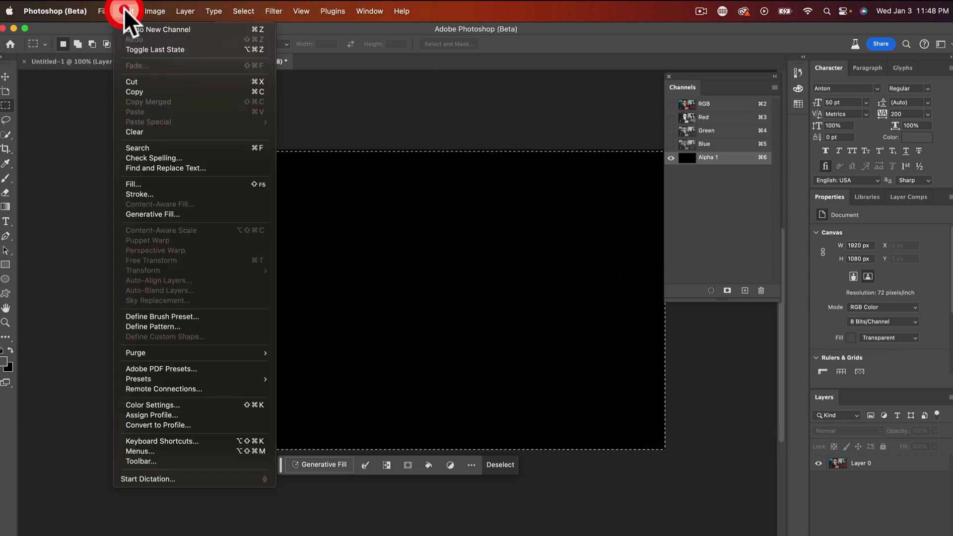
click(132, 185)
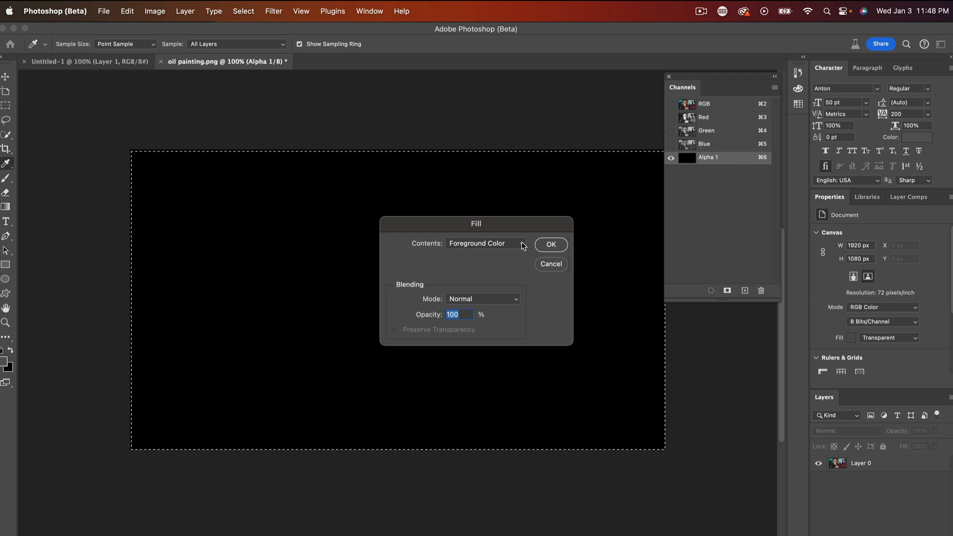
click(543, 243)
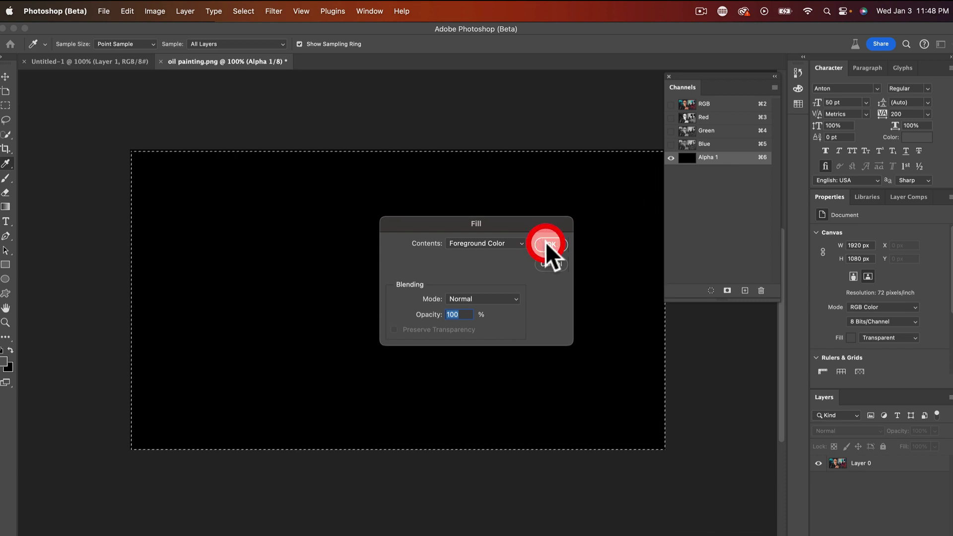
click(552, 242)
Step: Switch to the Rectangular Marquee and load the Alpha 1 channel as a selection
key(m)
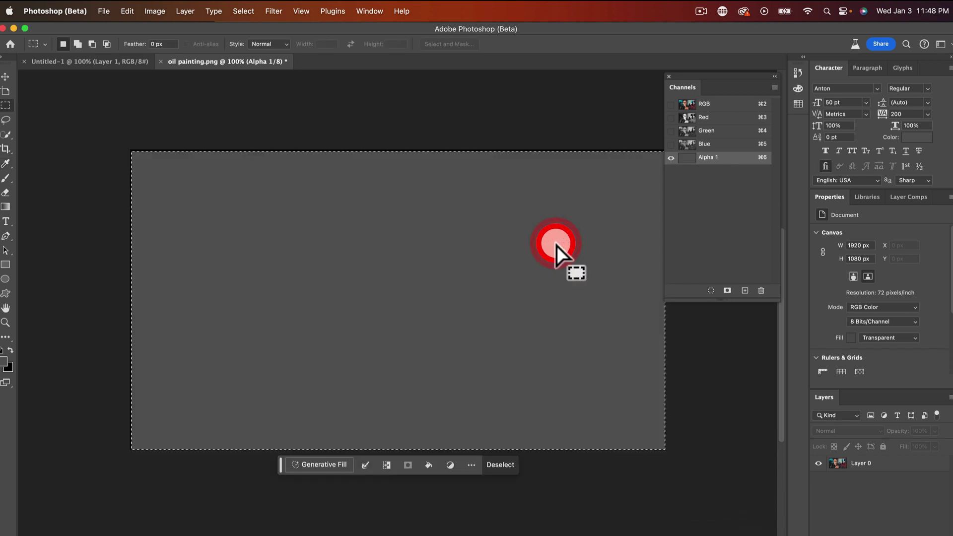
click(402, 292)
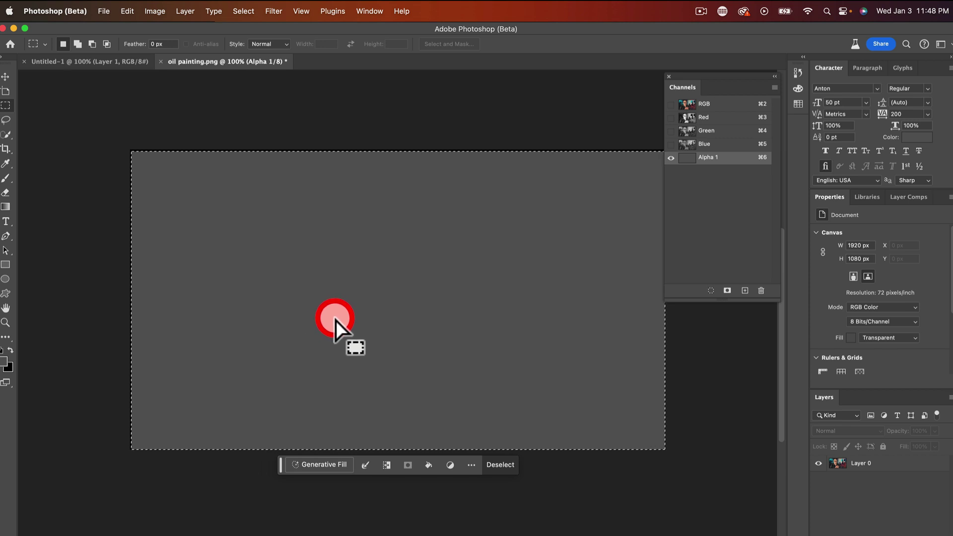
click(370, 310)
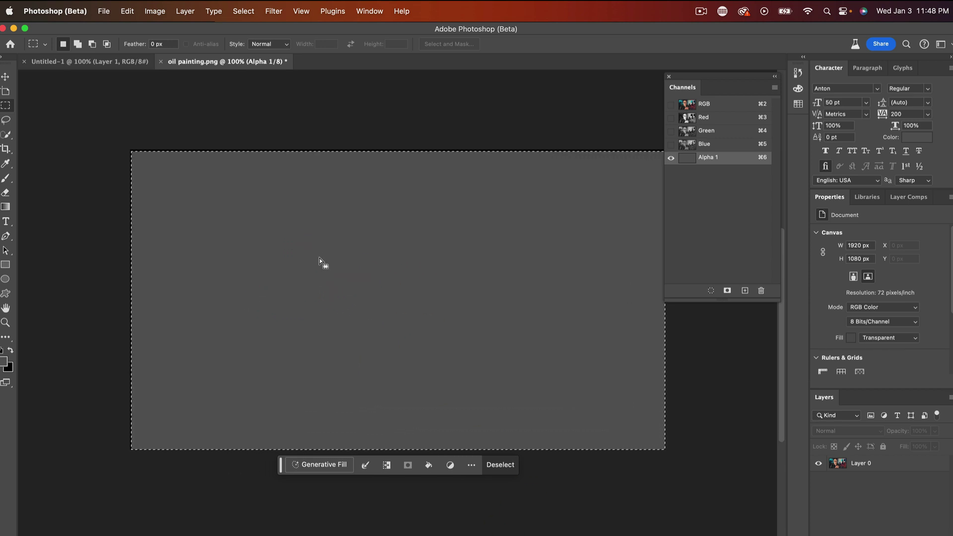
click(541, 173)
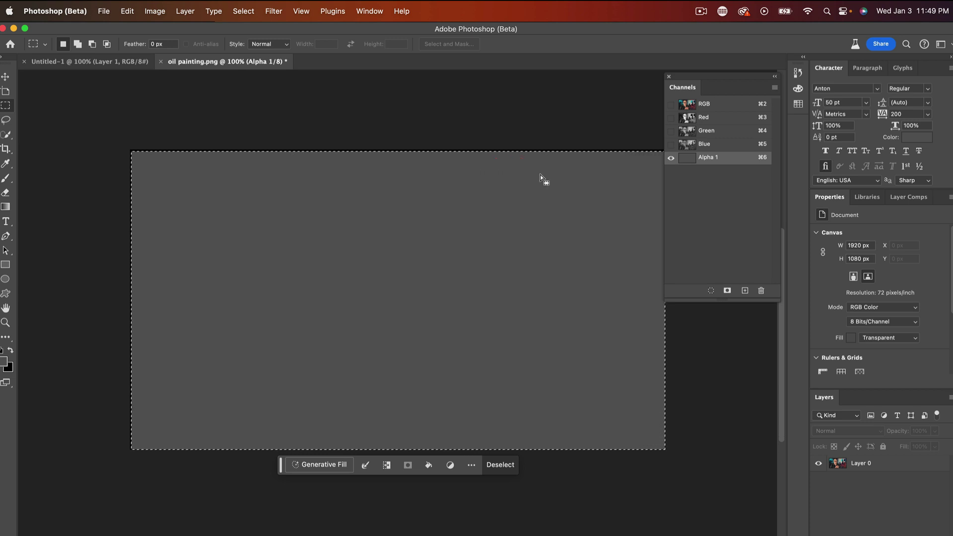
super+click(687, 157)
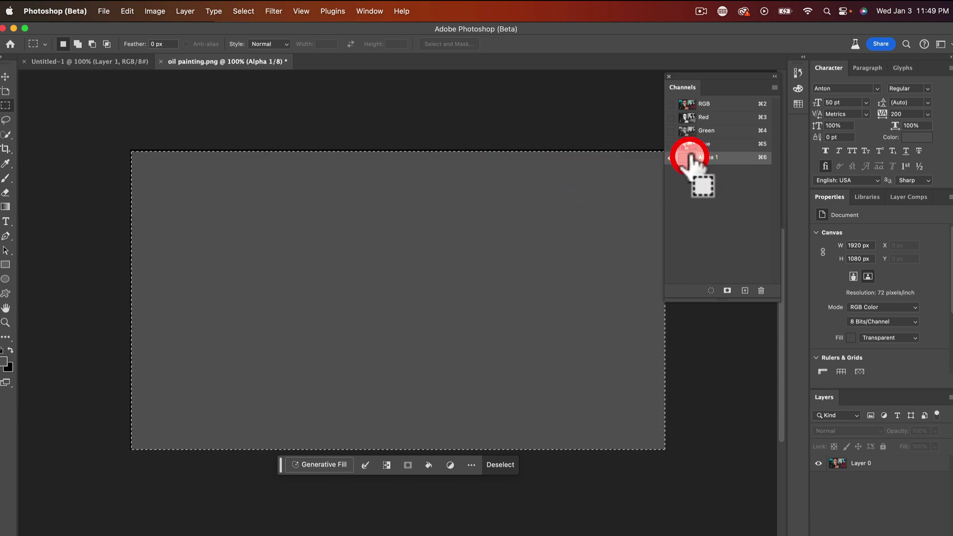
Step: Load Alpha 1 as a selection and dismiss the 'No pixels are more than 50% selected' warning
click(665, 157)
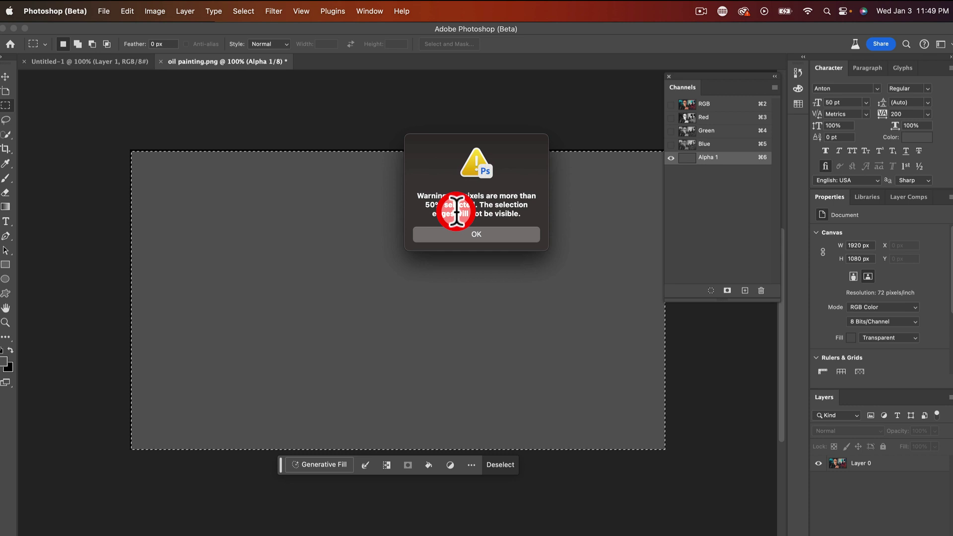
click(743, 163)
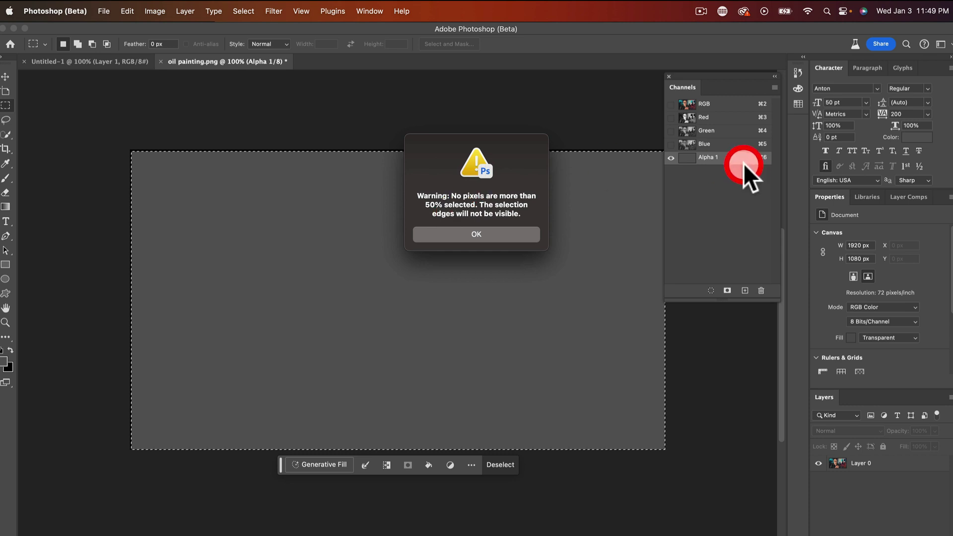
click(492, 234)
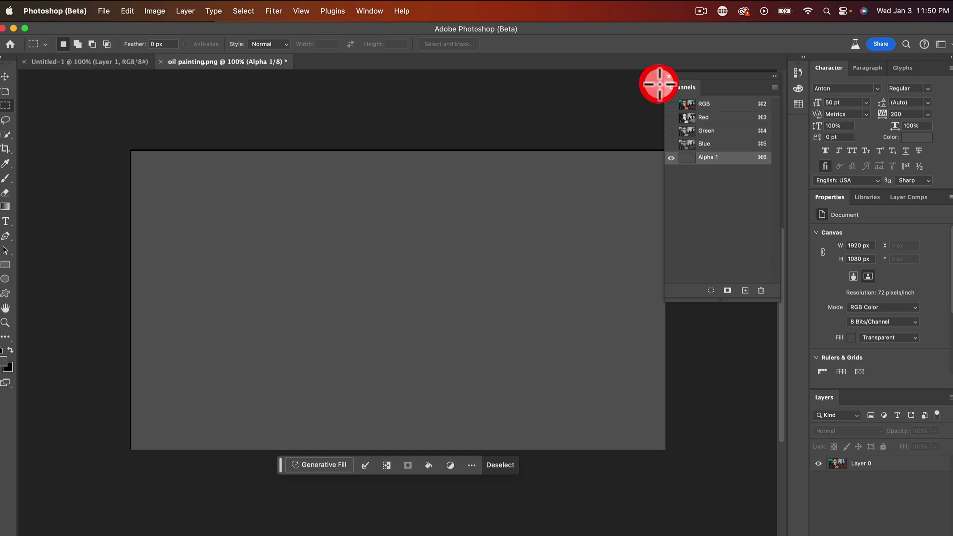
Step: Return to the RGB composite channel and make Layer 0 the working layer
click(701, 105)
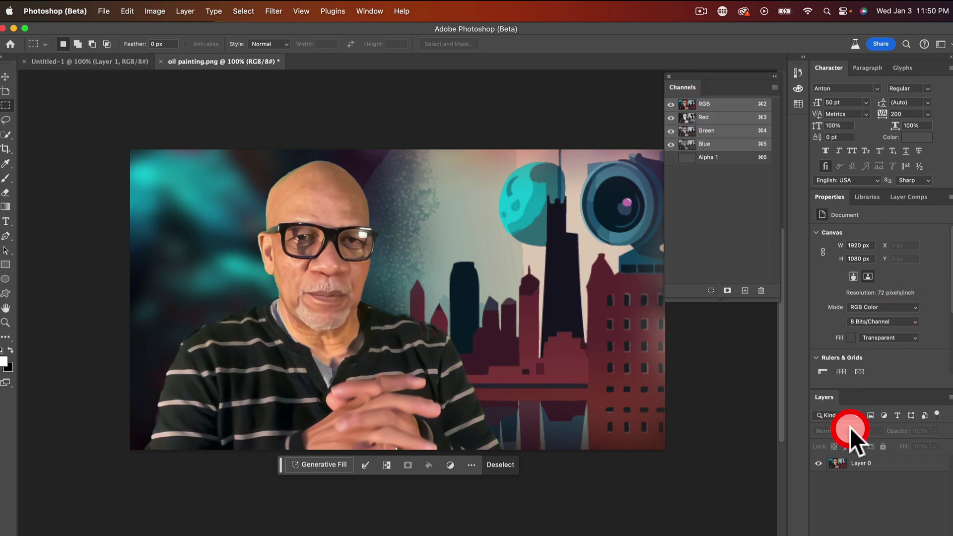
click(891, 463)
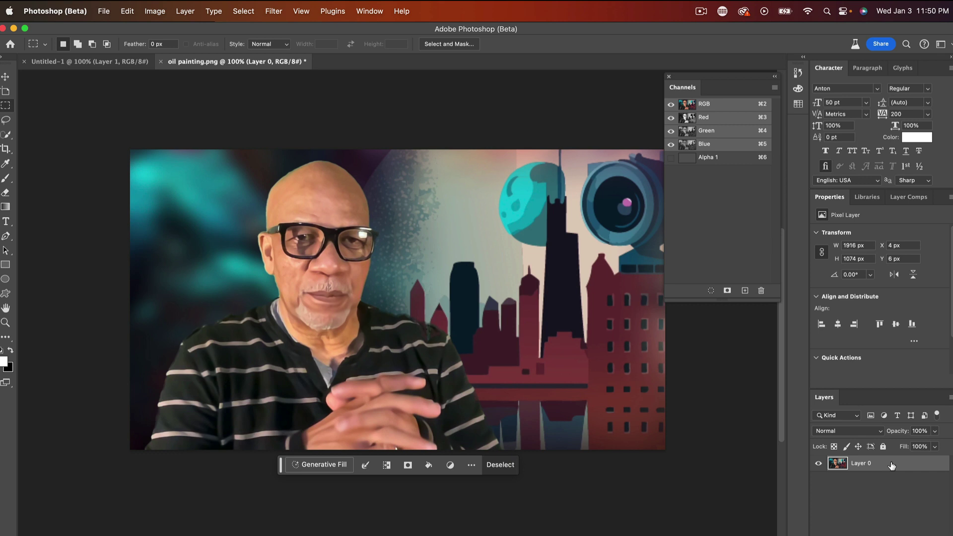
click(888, 461)
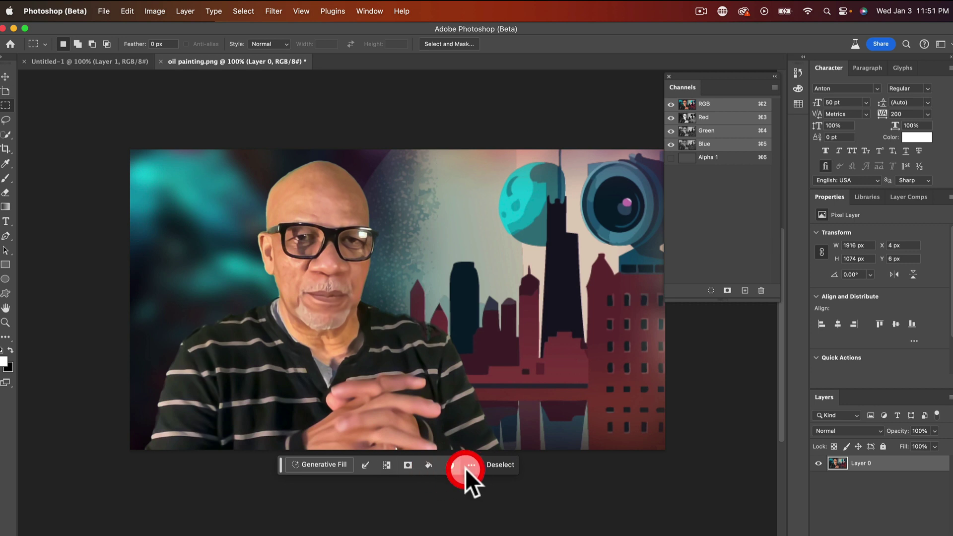
click(327, 471)
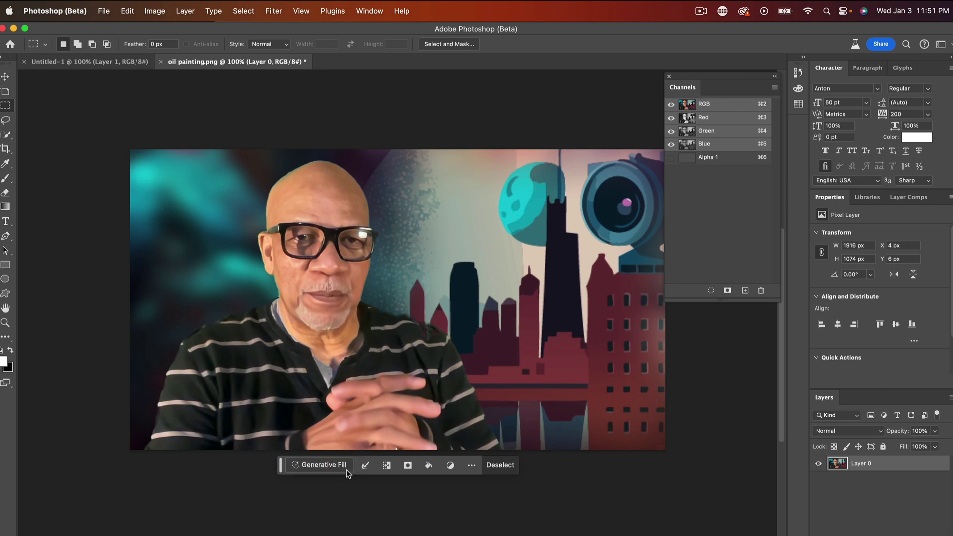
Step: Generative Fill the partial selection with the prompt 'oil painting'
click(295, 465)
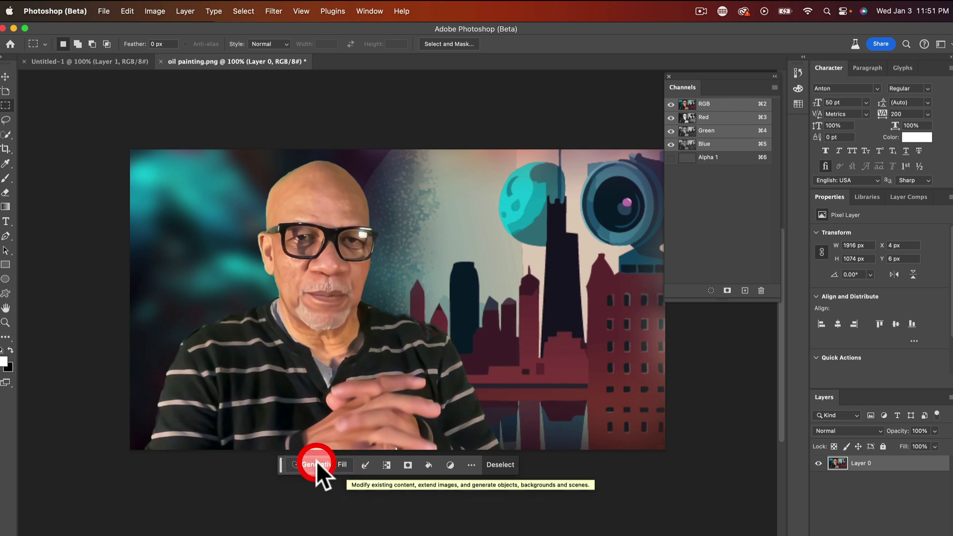
click(317, 462)
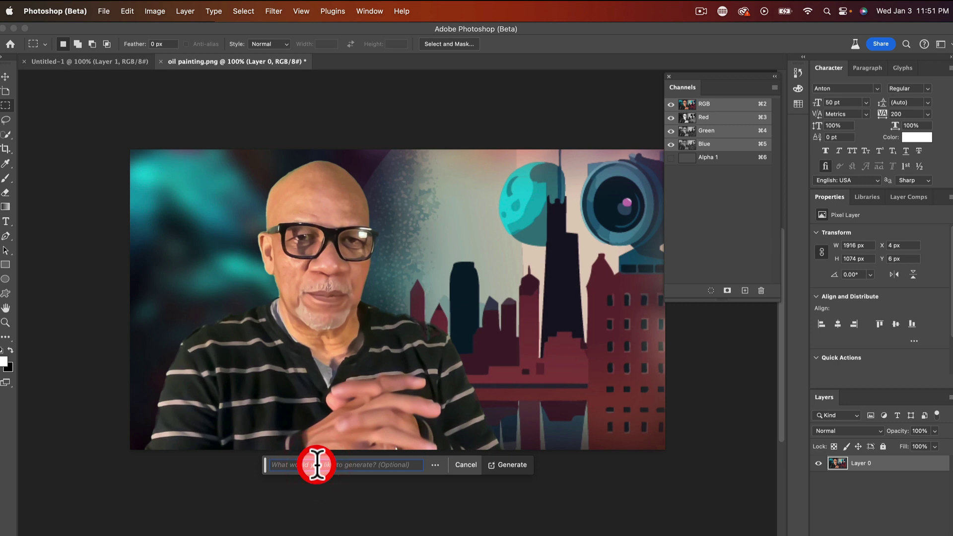
text(oil )
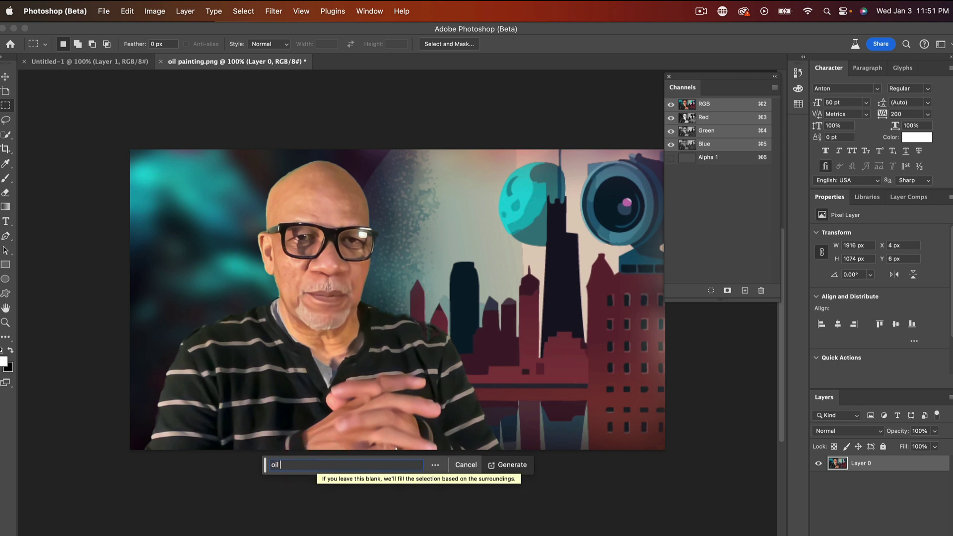
text(painting)
click(507, 464)
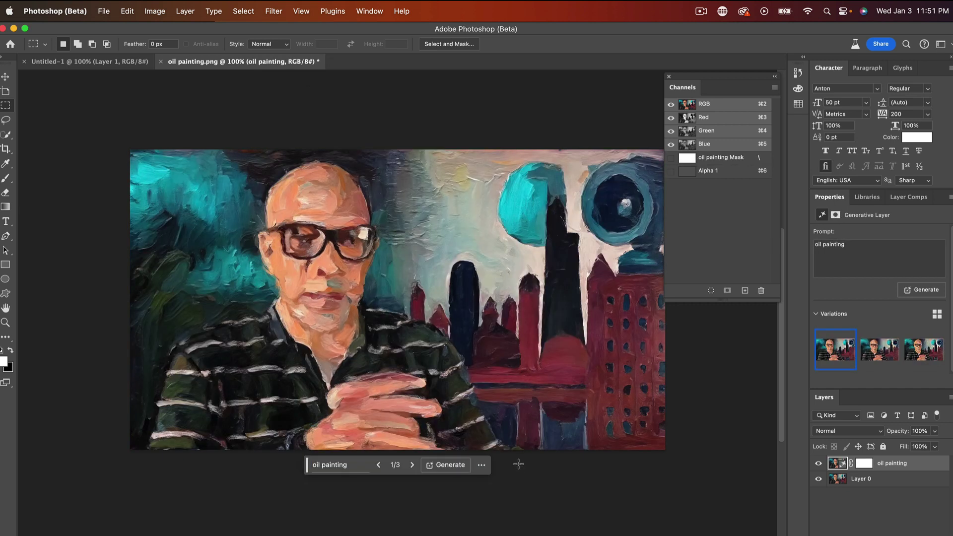
Step: Generate more oil painting variations and show variation 3 of 6
click(879, 348)
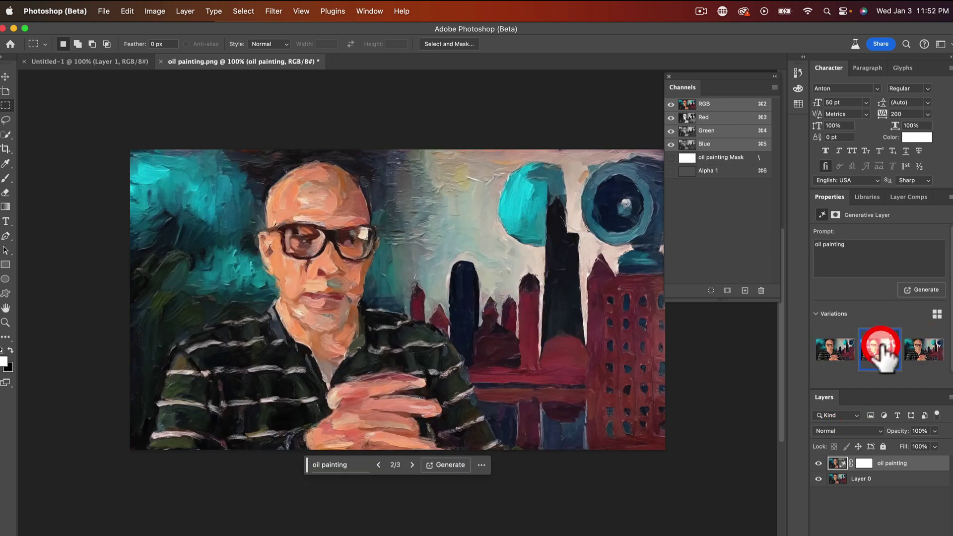
click(918, 350)
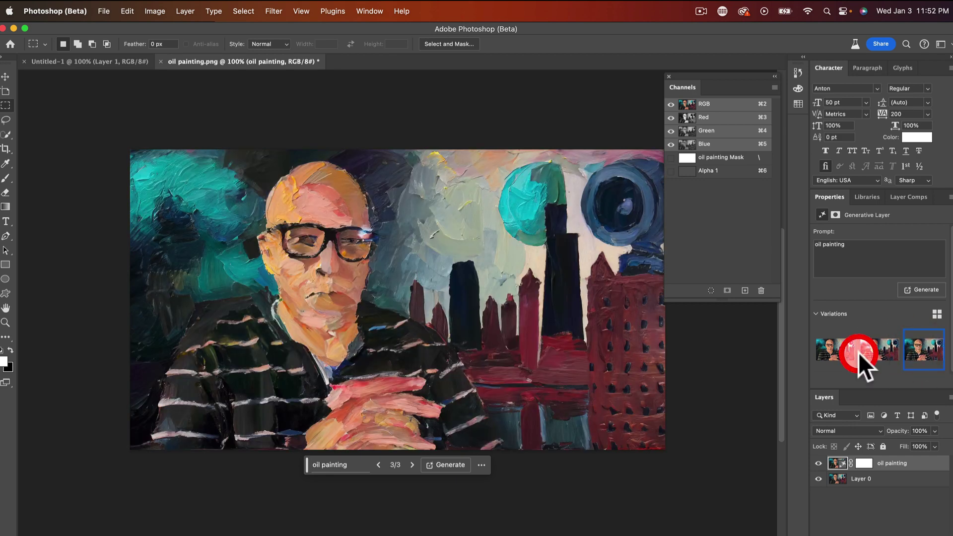
click(926, 290)
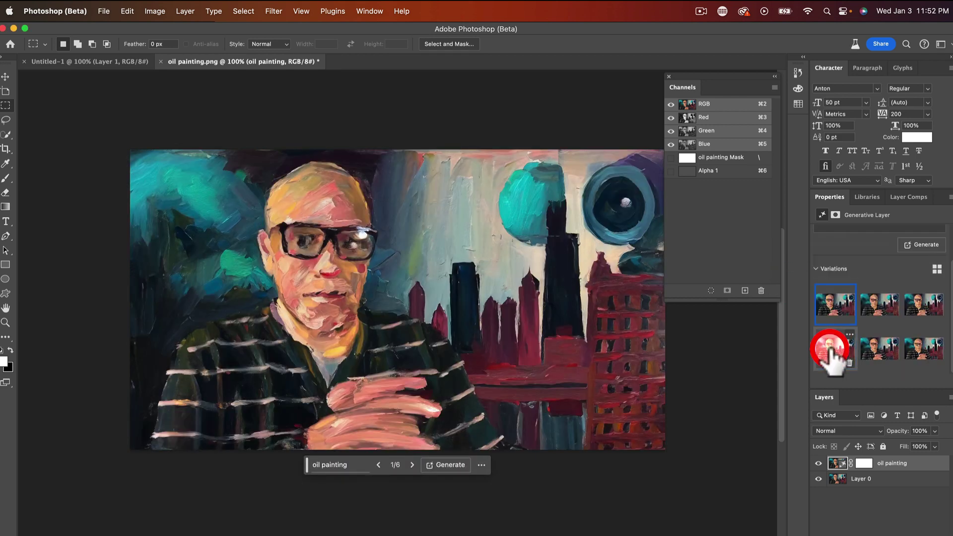
click(834, 353)
click(880, 350)
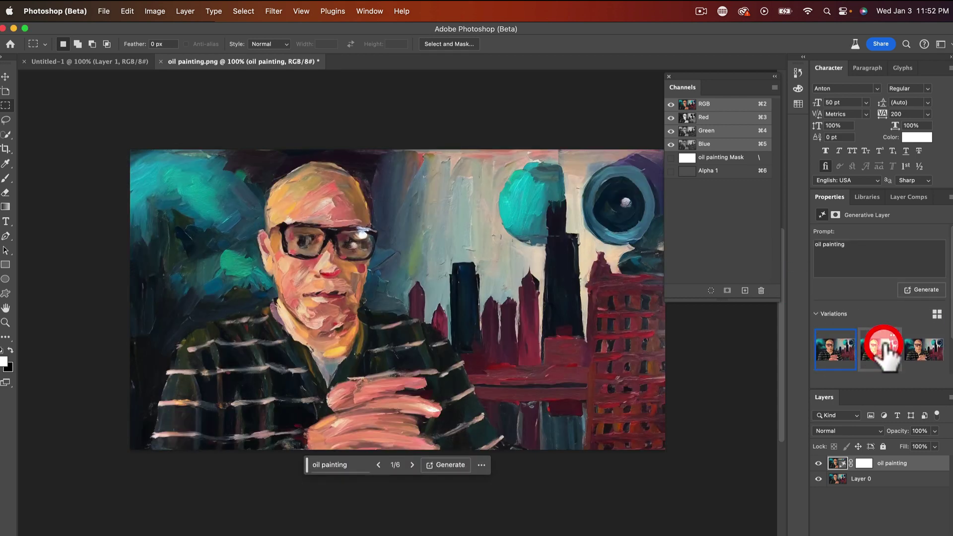
click(915, 351)
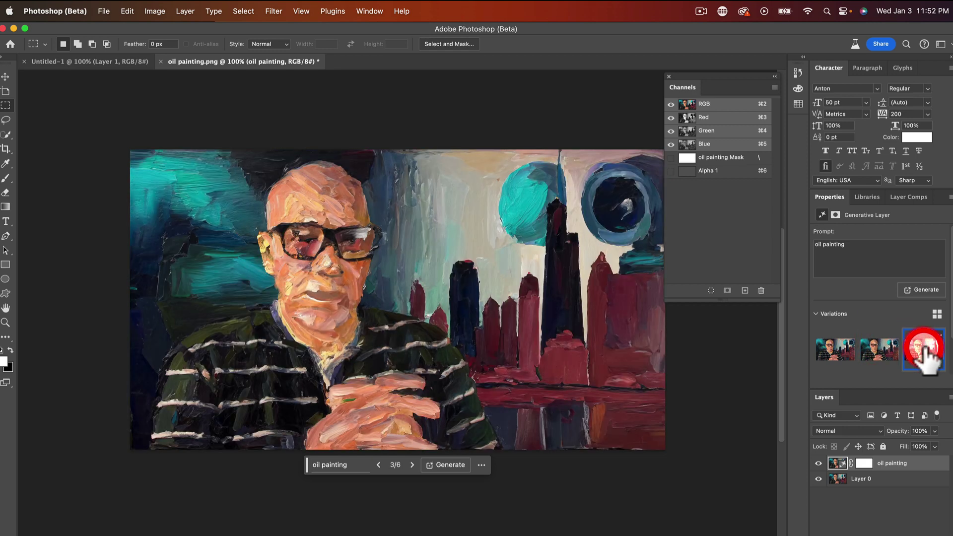
click(592, 346)
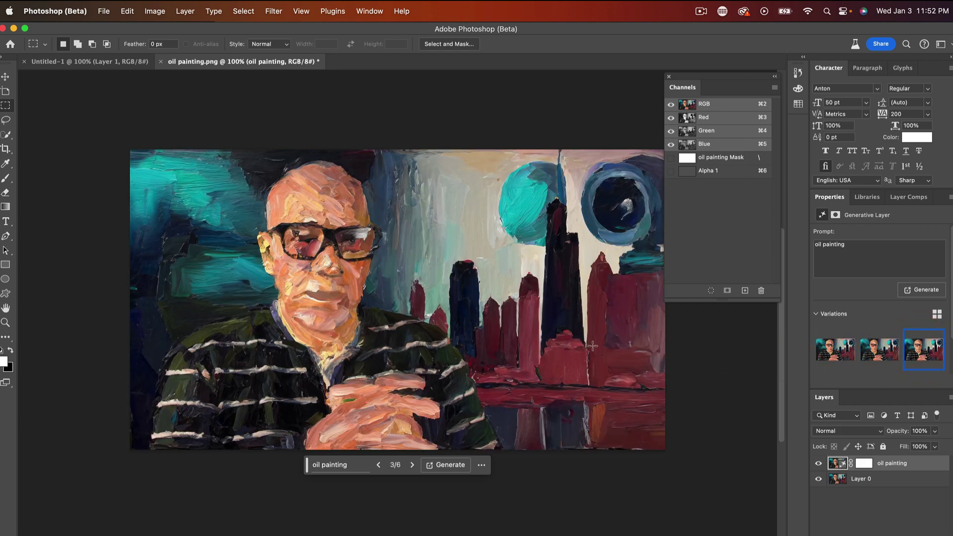
click(712, 264)
Step: Change the prompt to 'water color', generate, and preview the new watercolor variations
click(819, 242)
drag(833, 245, 781, 243)
text(water color)
click(924, 288)
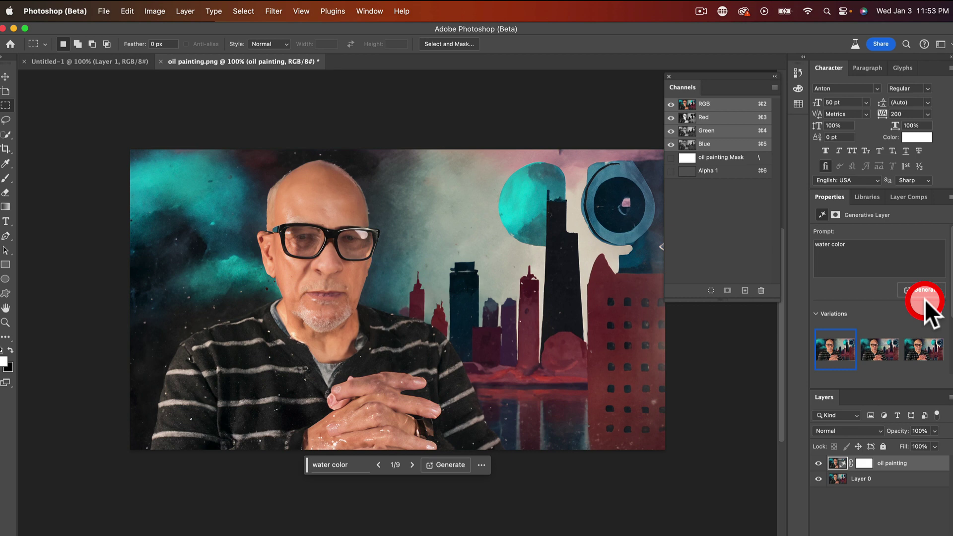
click(877, 348)
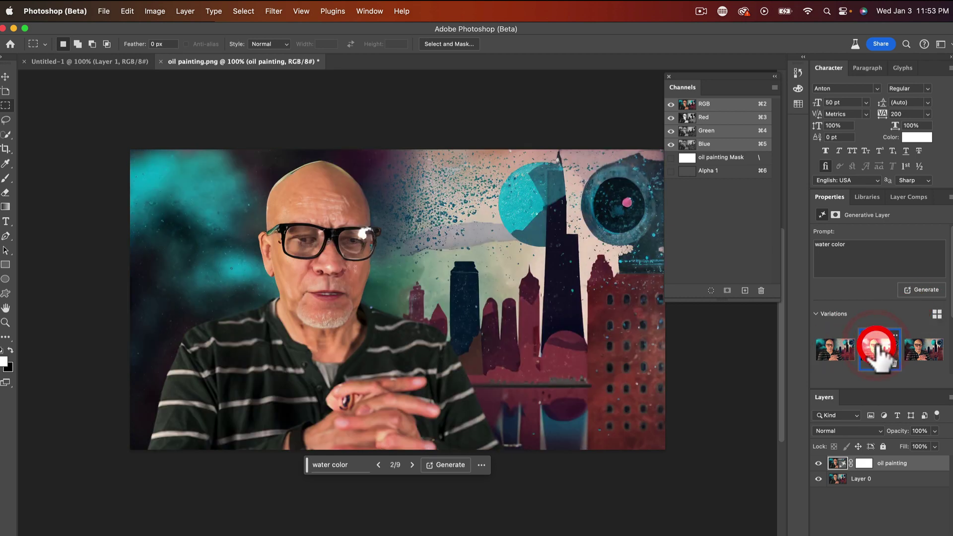
click(924, 349)
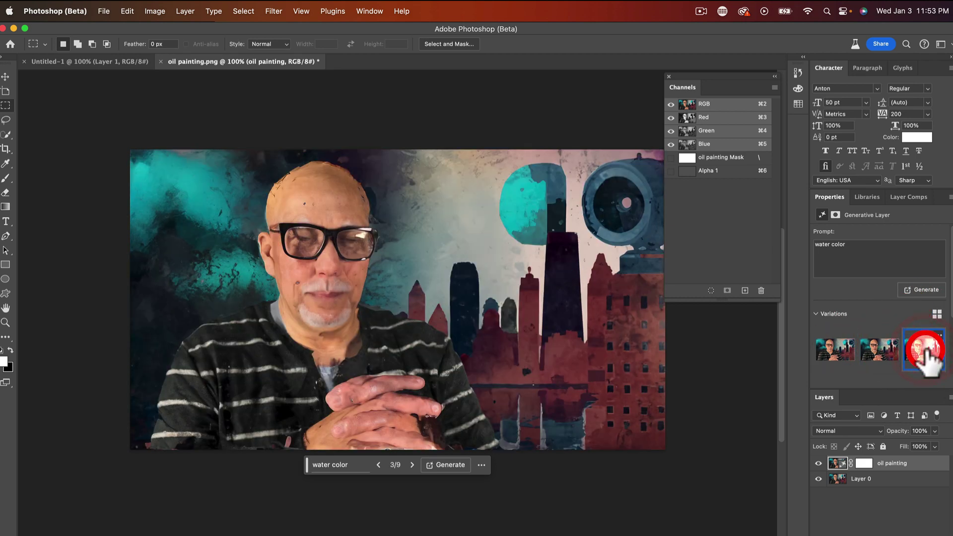
scroll(774, 253, up, 6)
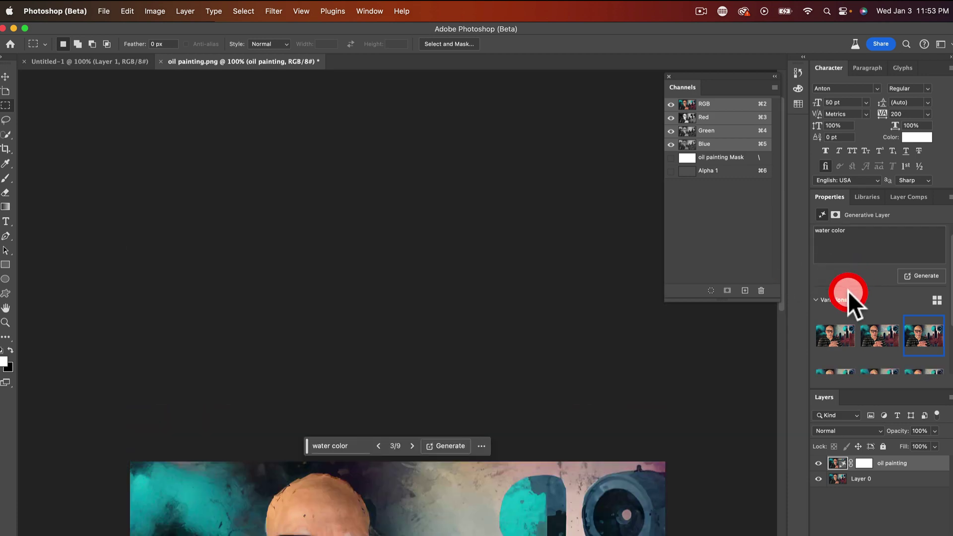
scroll(588, 400, down, 5)
scroll(589, 400, down, 3)
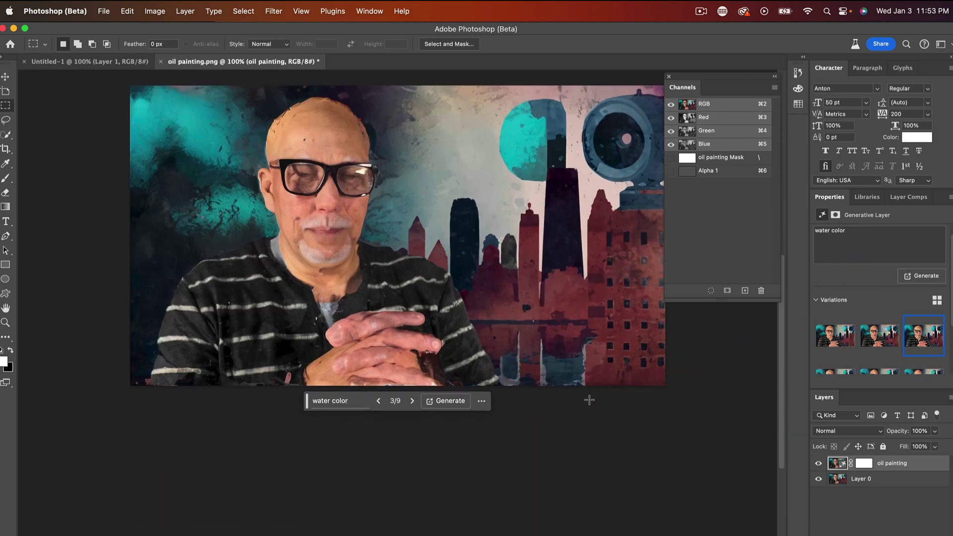
Step: Generate another watercolor batch and settle on variation 2 of 12
click(935, 276)
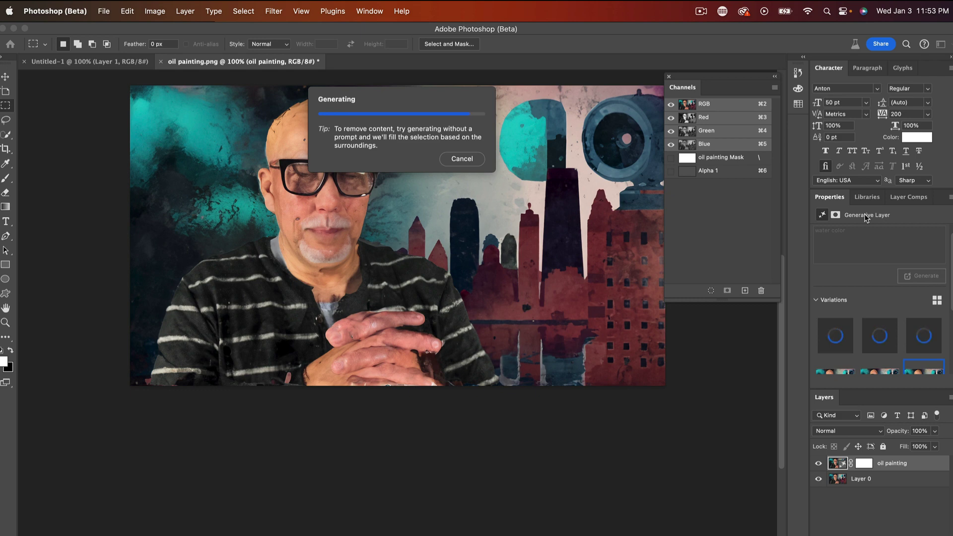
click(813, 374)
click(874, 334)
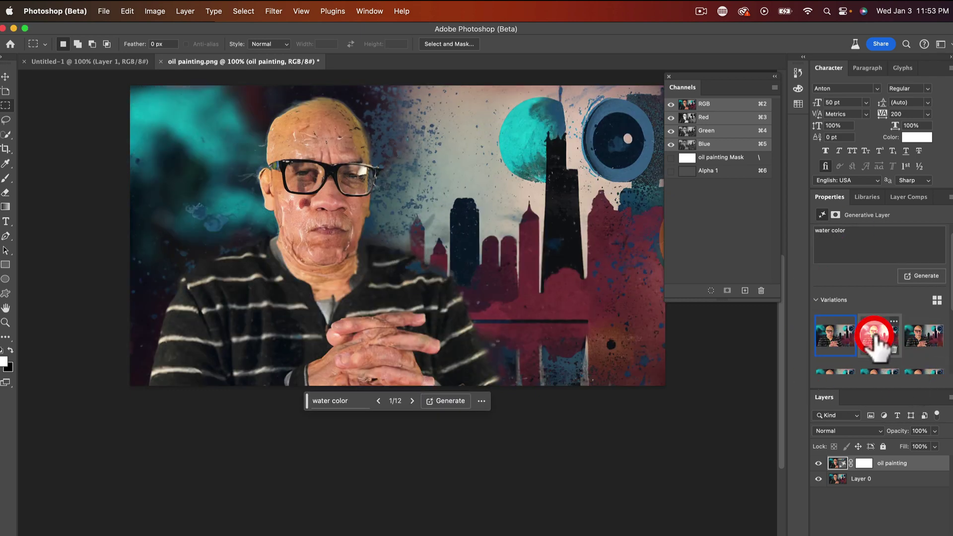
click(918, 342)
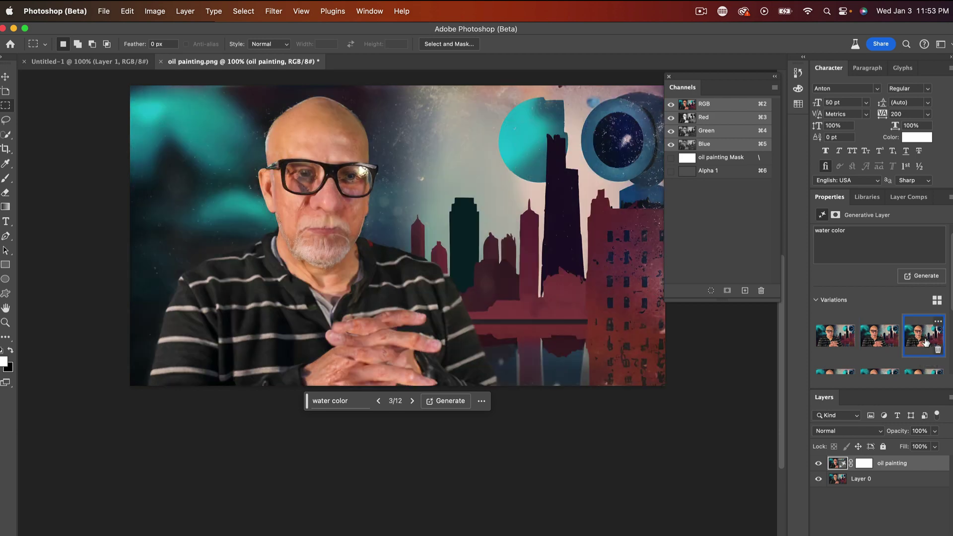
click(882, 335)
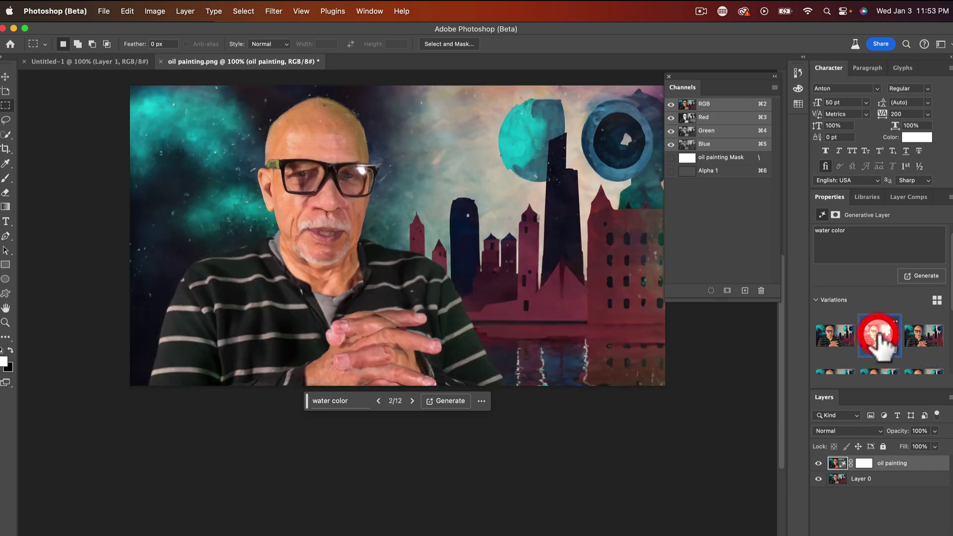
click(835, 335)
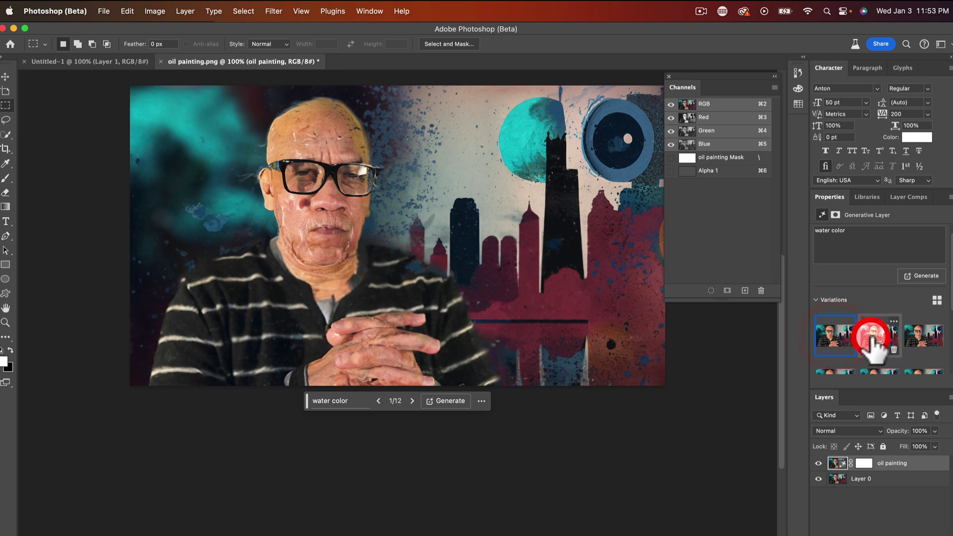
click(873, 338)
click(917, 338)
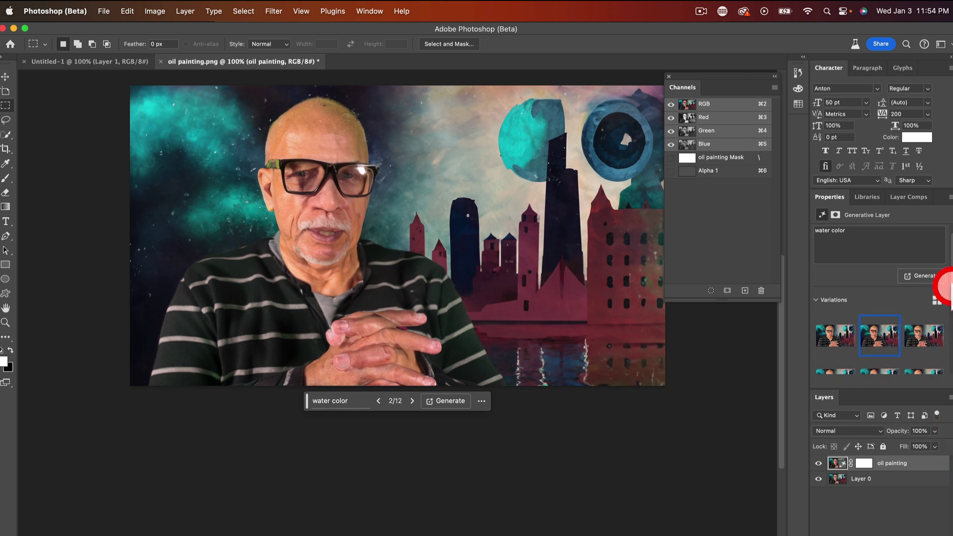
Step: Compare the oil-painting variations and settle on the ninth of twelve
scroll(945, 305, down, 2)
drag(947, 305, 942, 357)
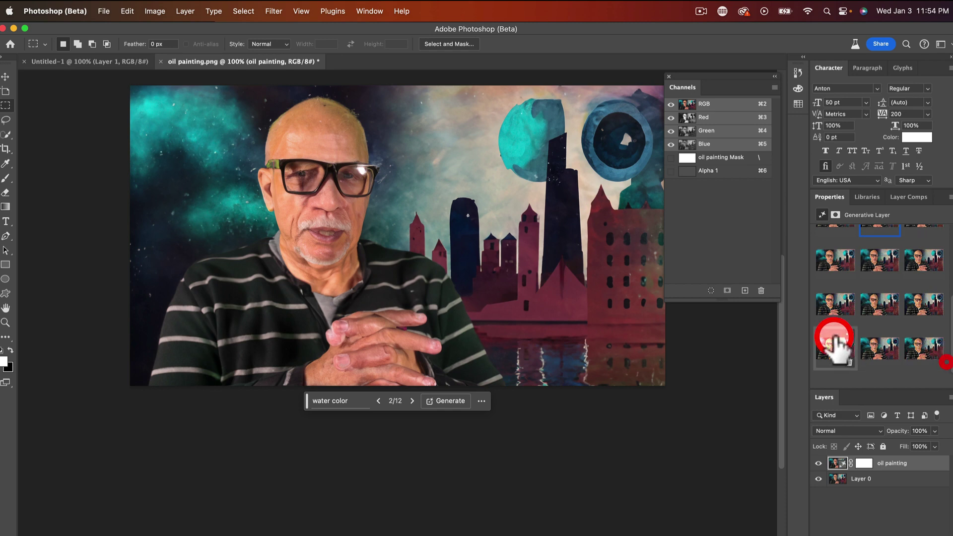
click(836, 305)
click(872, 303)
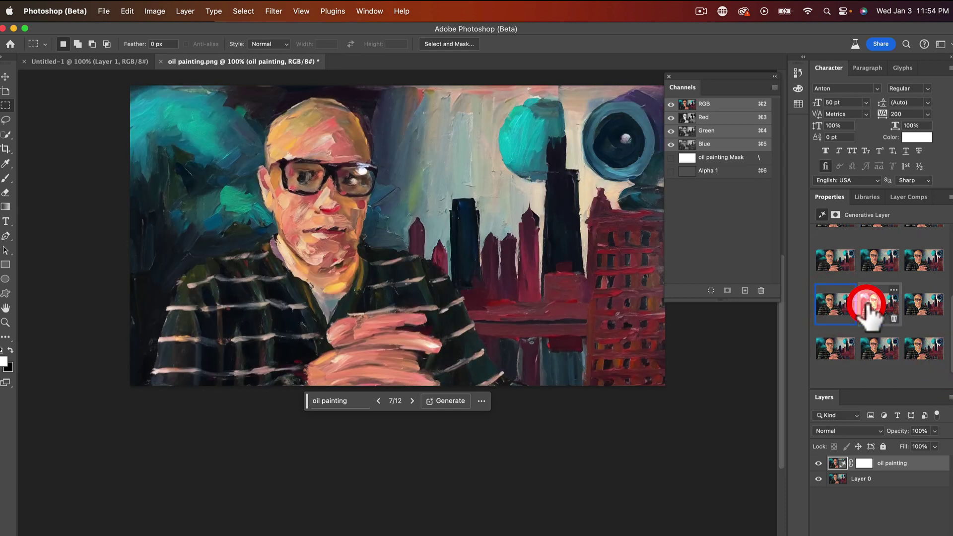
click(925, 304)
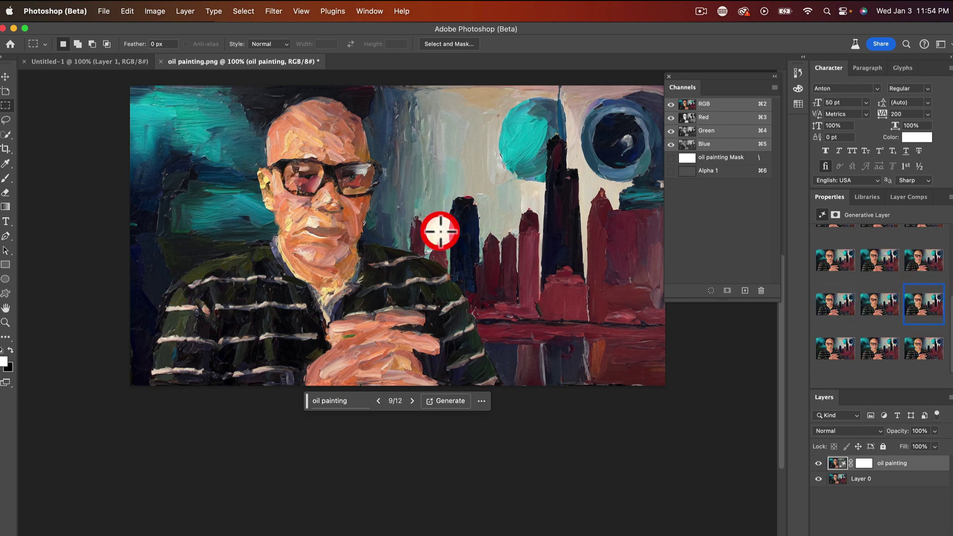
Step: Flatten the image into a single Background layer with Layer > Flatten Image
click(186, 11)
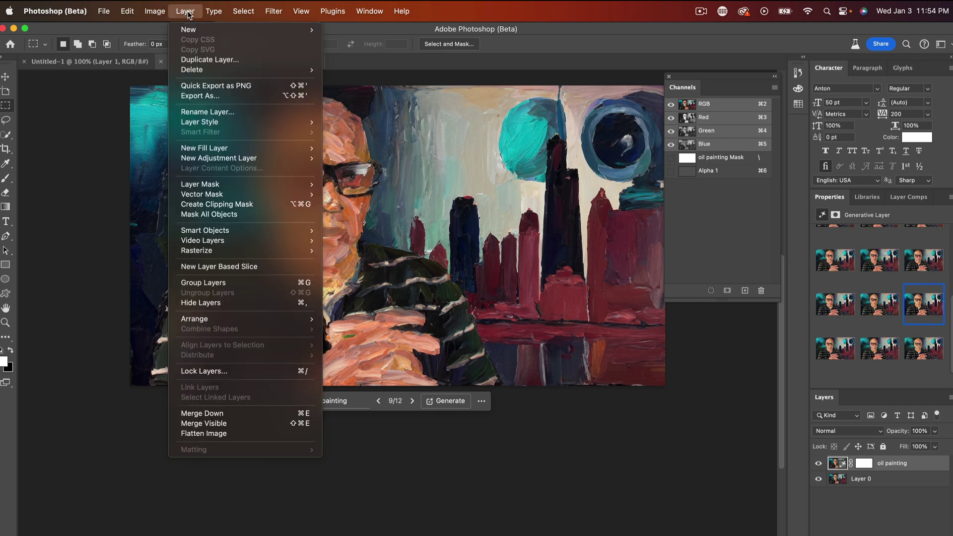
click(210, 433)
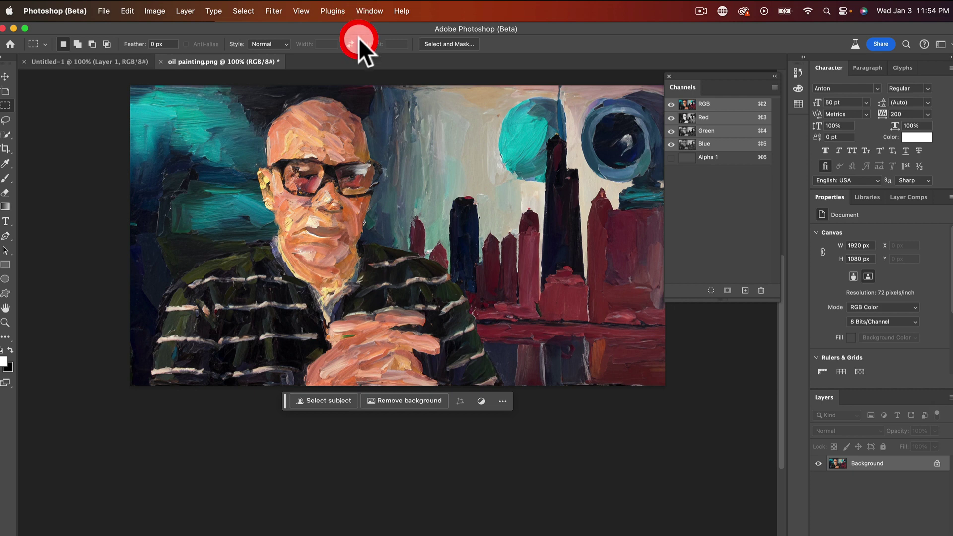
click(273, 11)
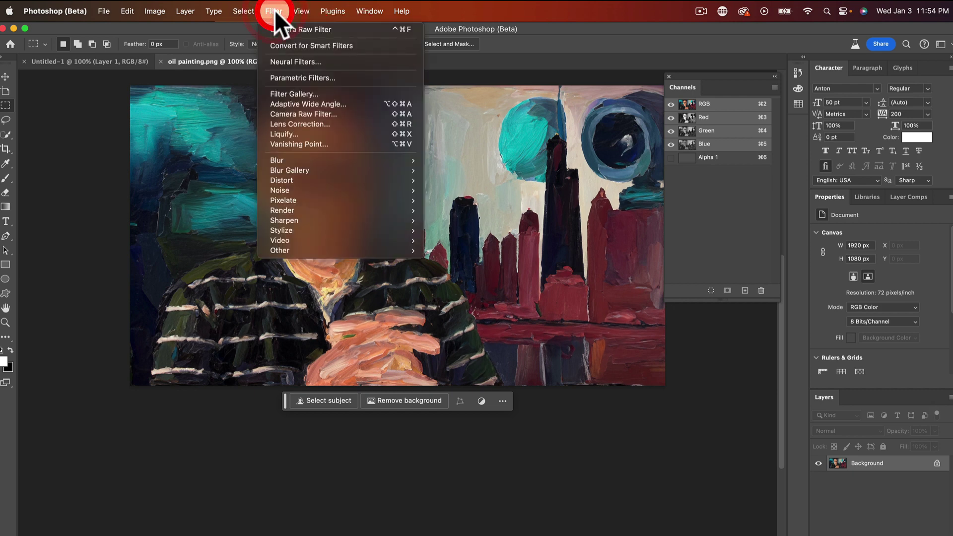
Step: Try the Chromatic Aberration, Black And White Vintage Photo and teal Color parametric filters
click(306, 76)
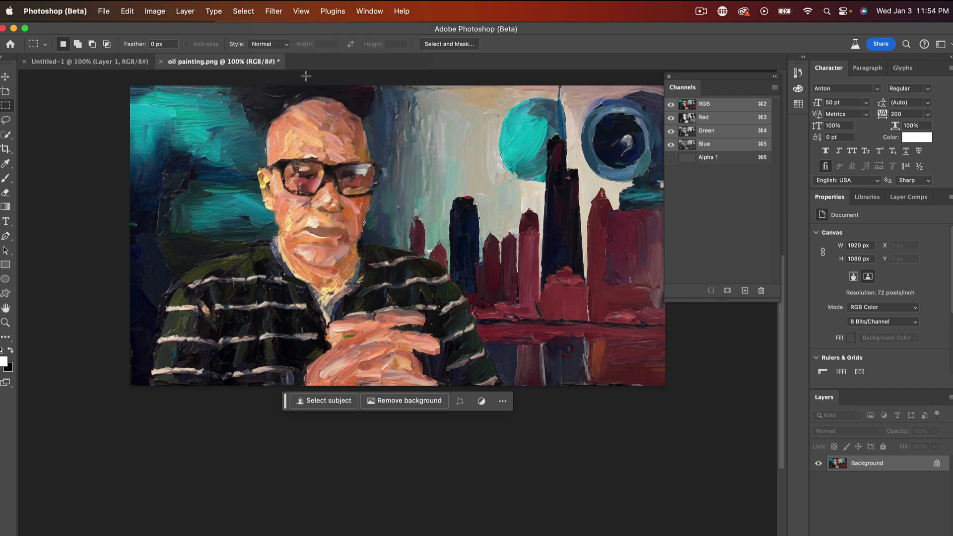
click(584, 220)
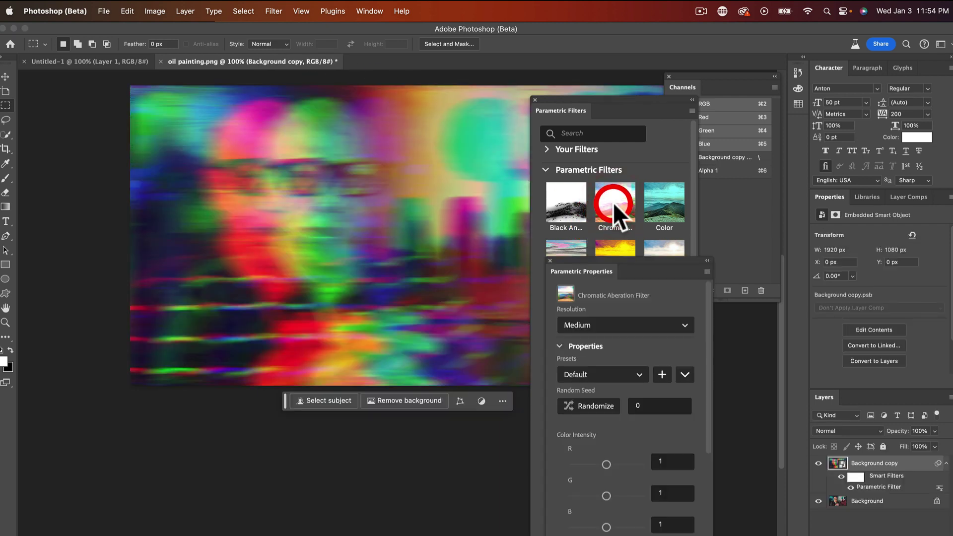
click(571, 201)
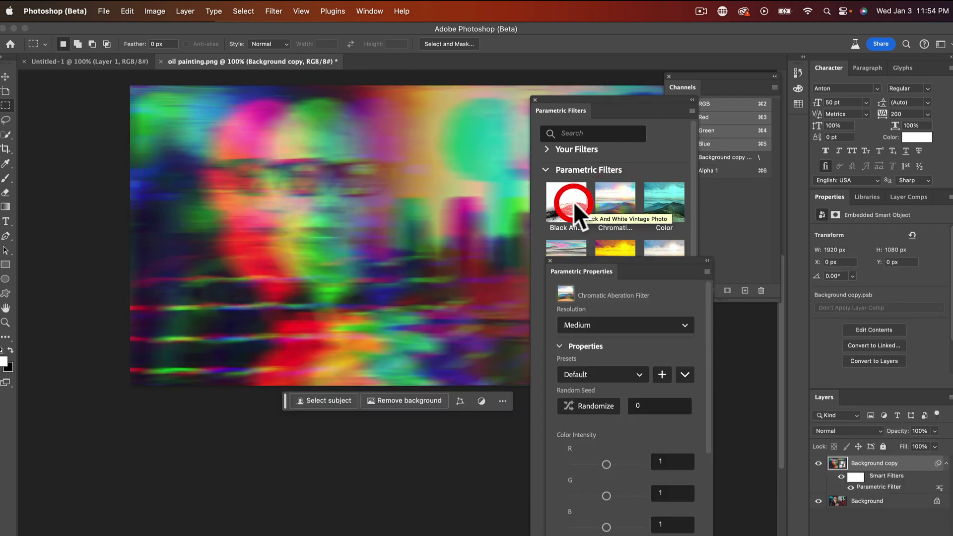
click(665, 208)
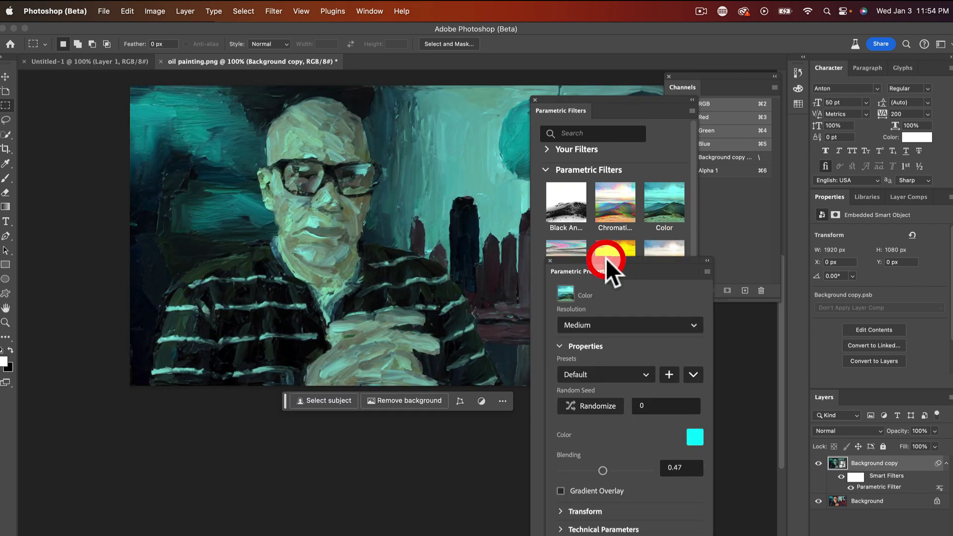
drag(629, 263, 845, 366)
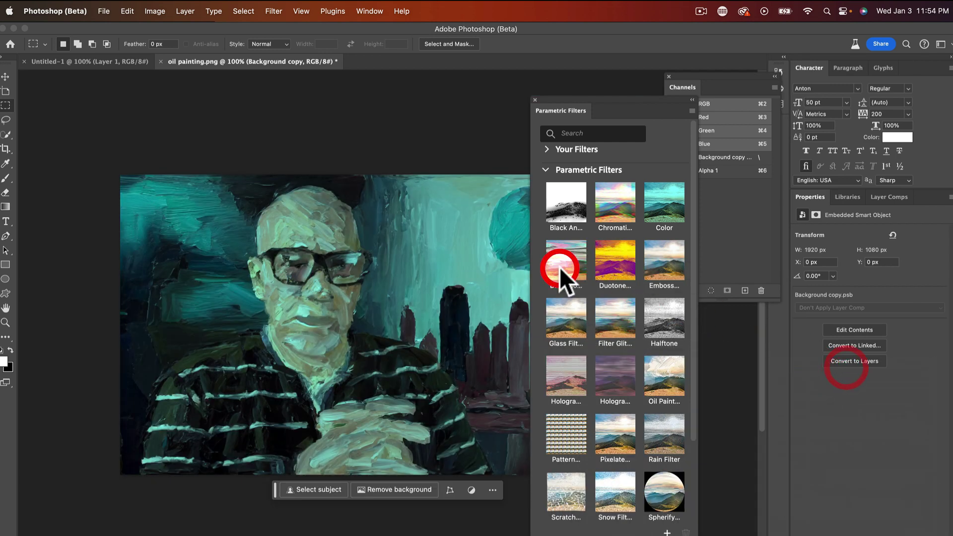
Step: Test the Glass Filter, then apply Filter Glitch and drag its Glitch Density down to 0
click(572, 318)
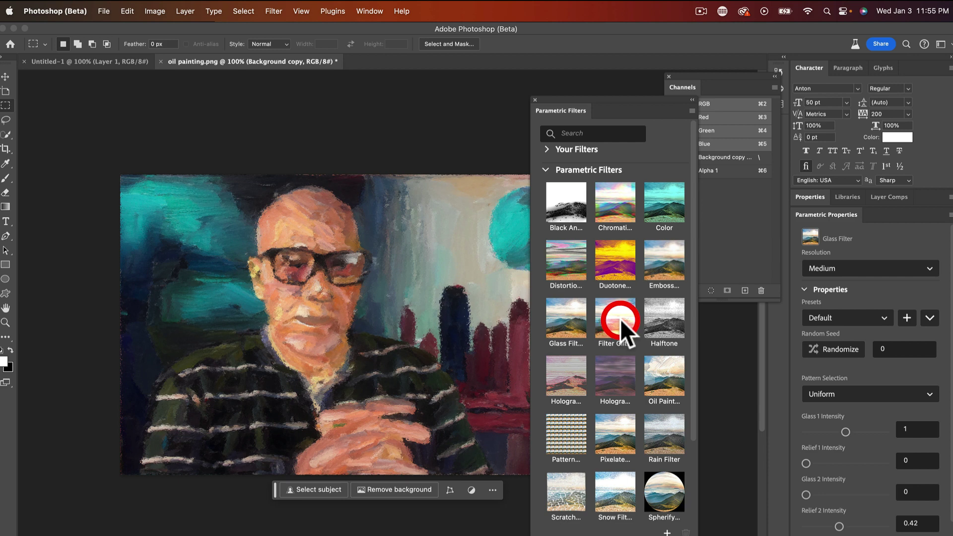
click(620, 320)
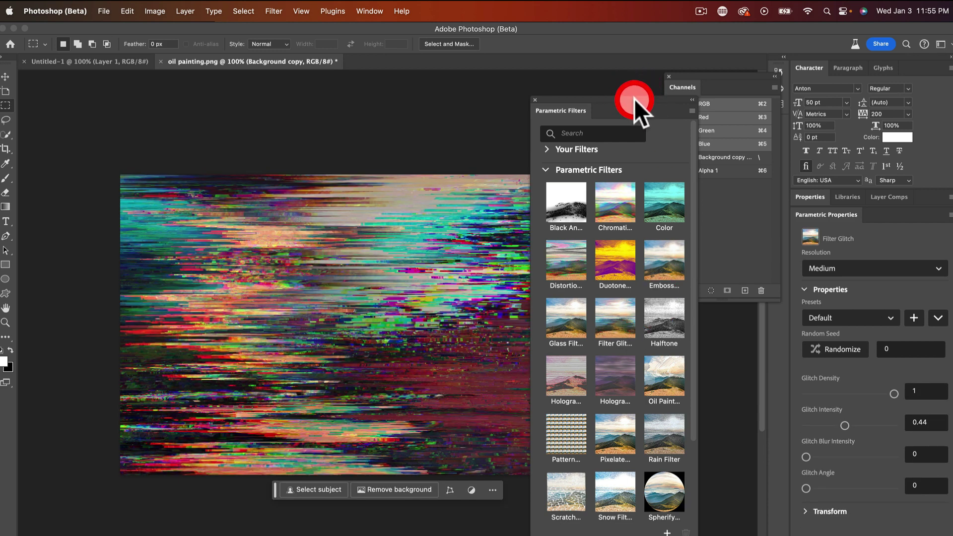
drag(633, 98, 639, 75)
drag(891, 390, 829, 393)
drag(844, 424, 844, 421)
drag(829, 393, 809, 399)
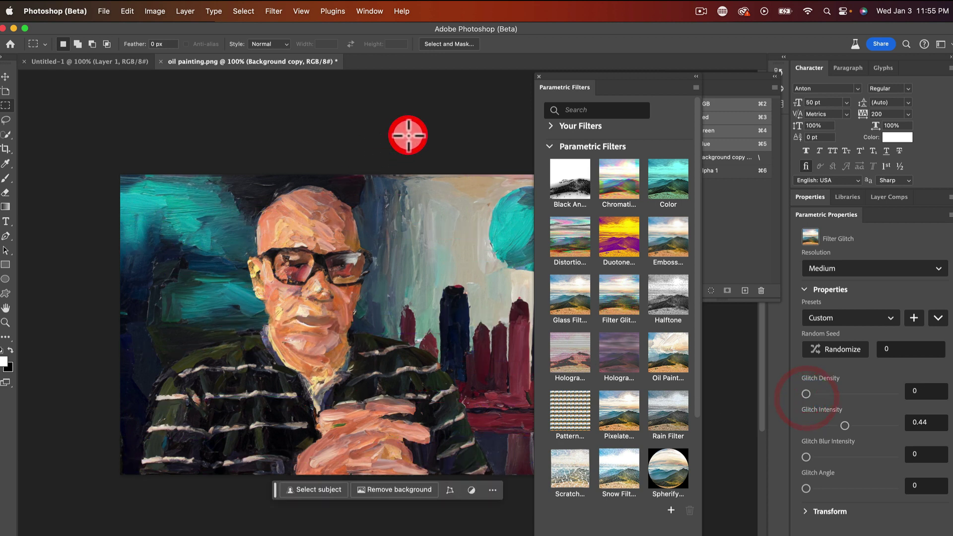
Step: Close the Parametric Filters gallery so the Channels panel shows again
click(538, 76)
click(222, 359)
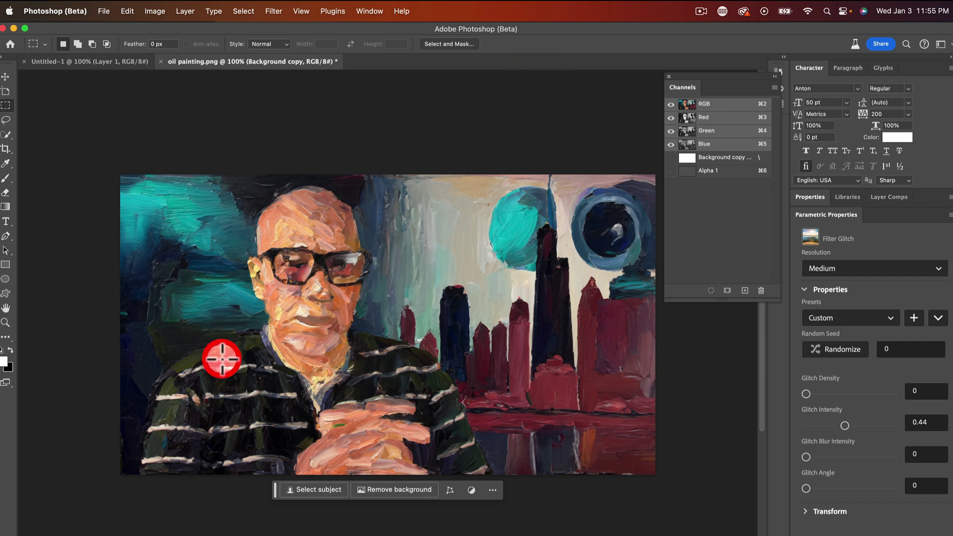